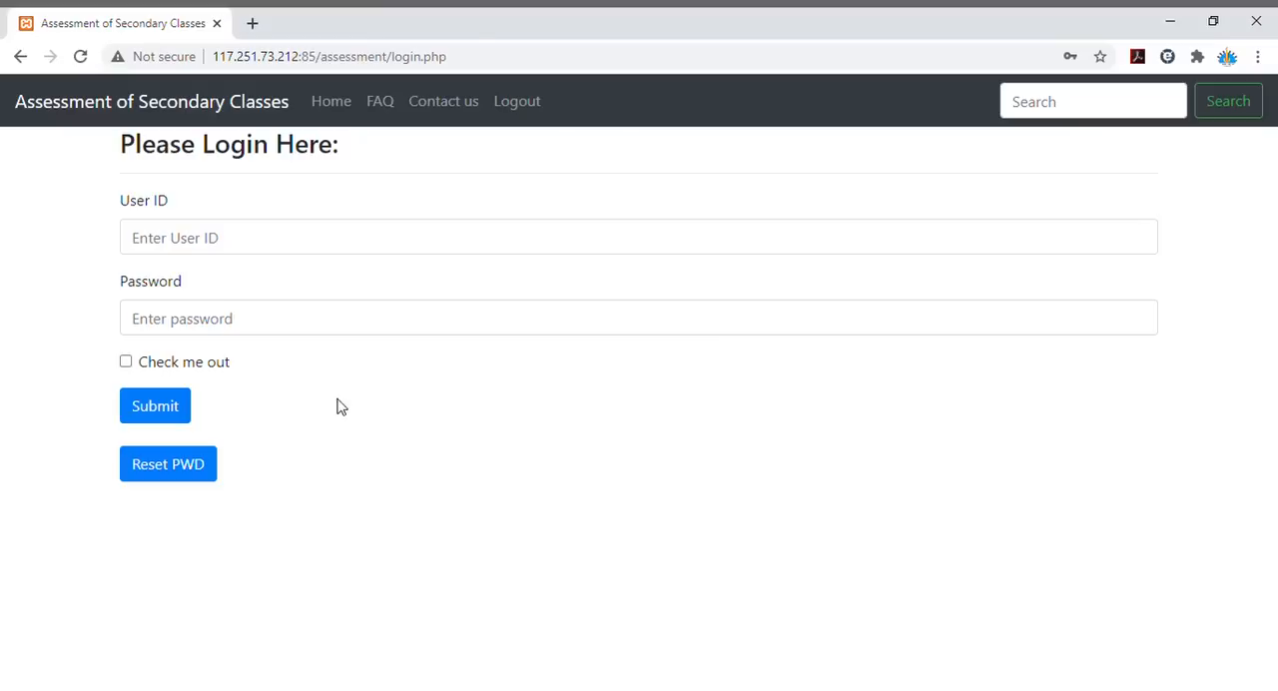
- Log in to the assessment portal with the school's user ID and account password
click(308, 239)
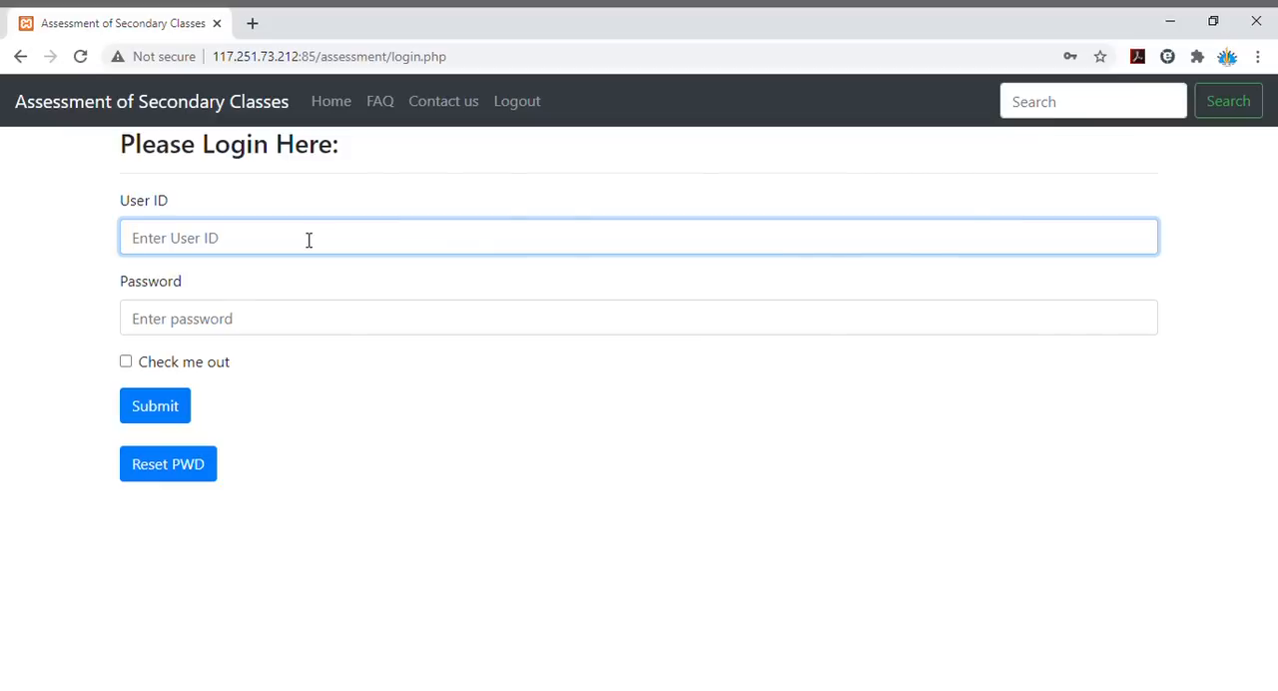
key(Tab)
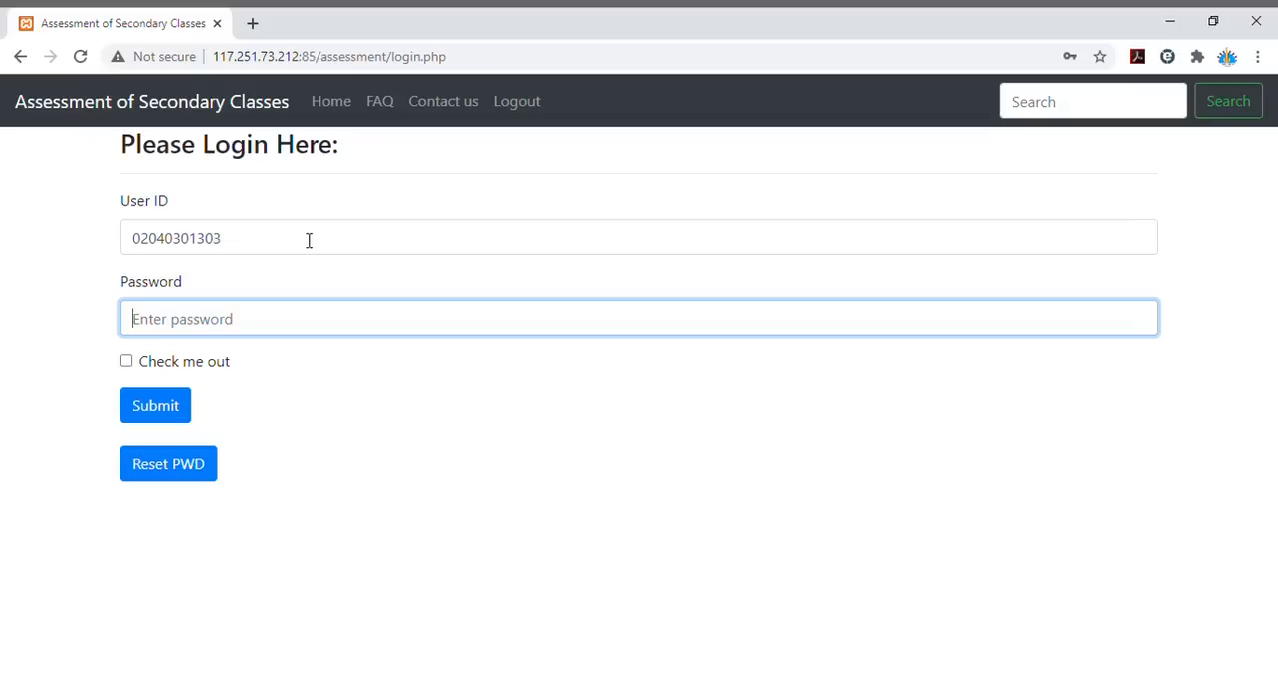
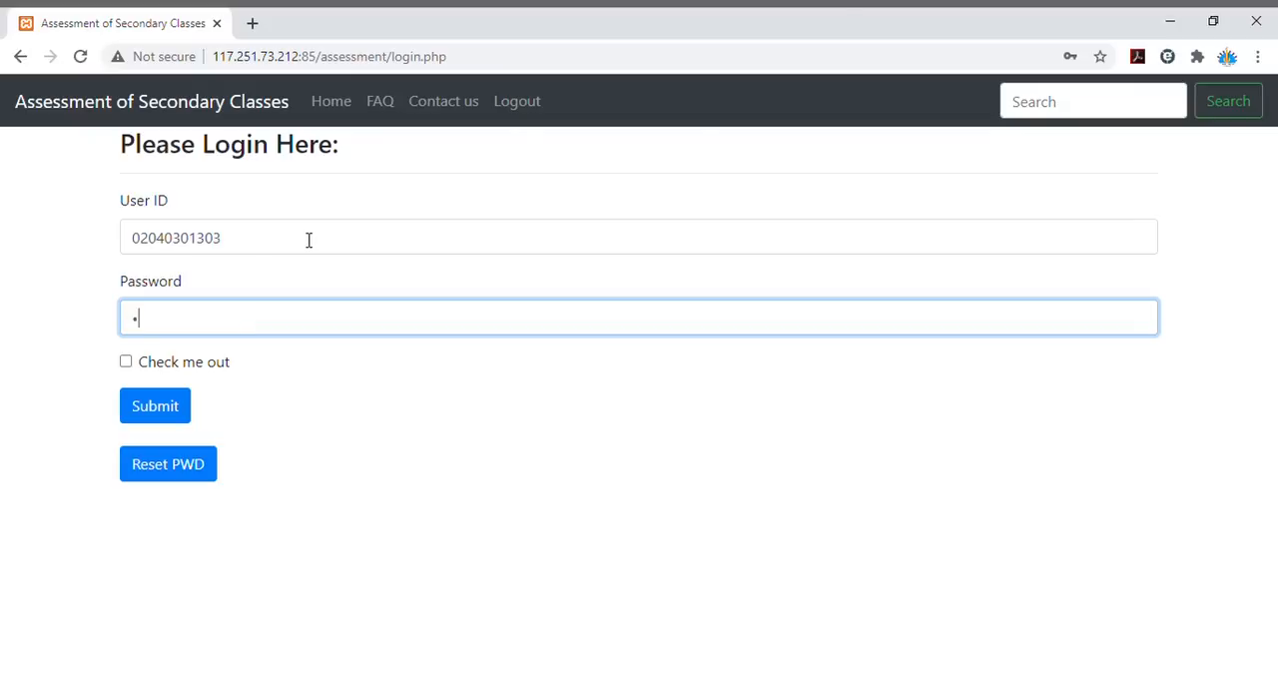
click(174, 410)
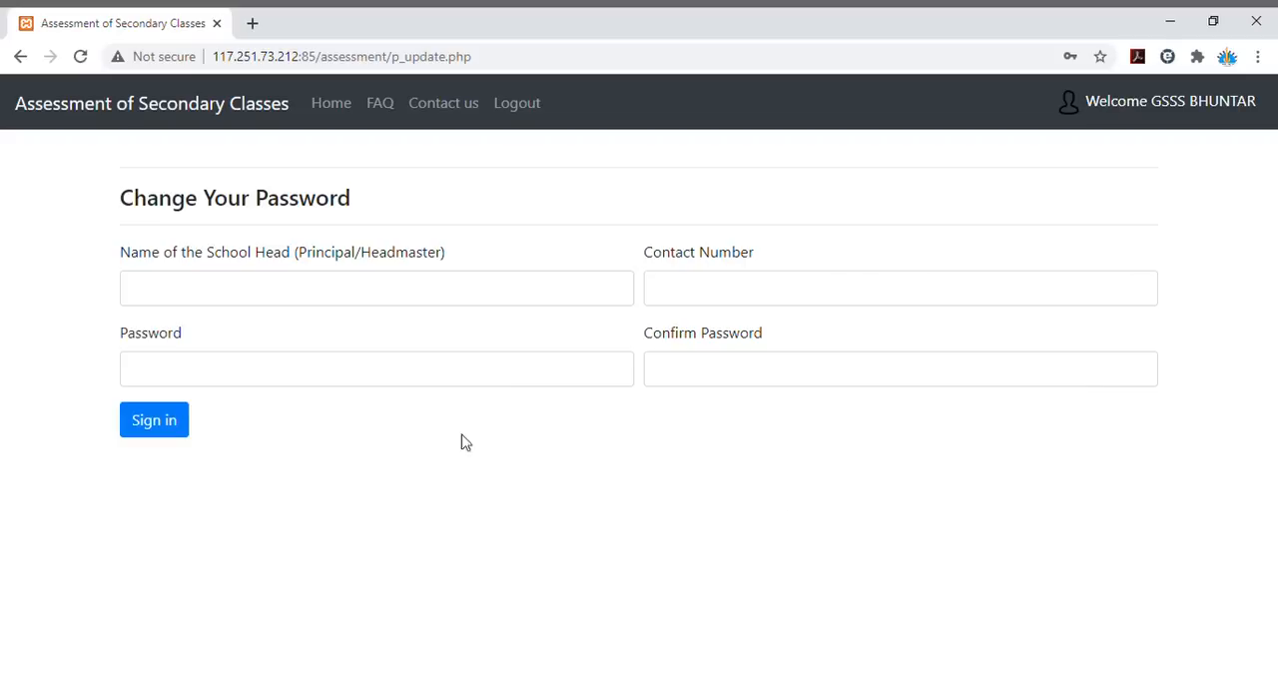
- Fill in the school head's name and contact number in the Change Your Password form
click(390, 285)
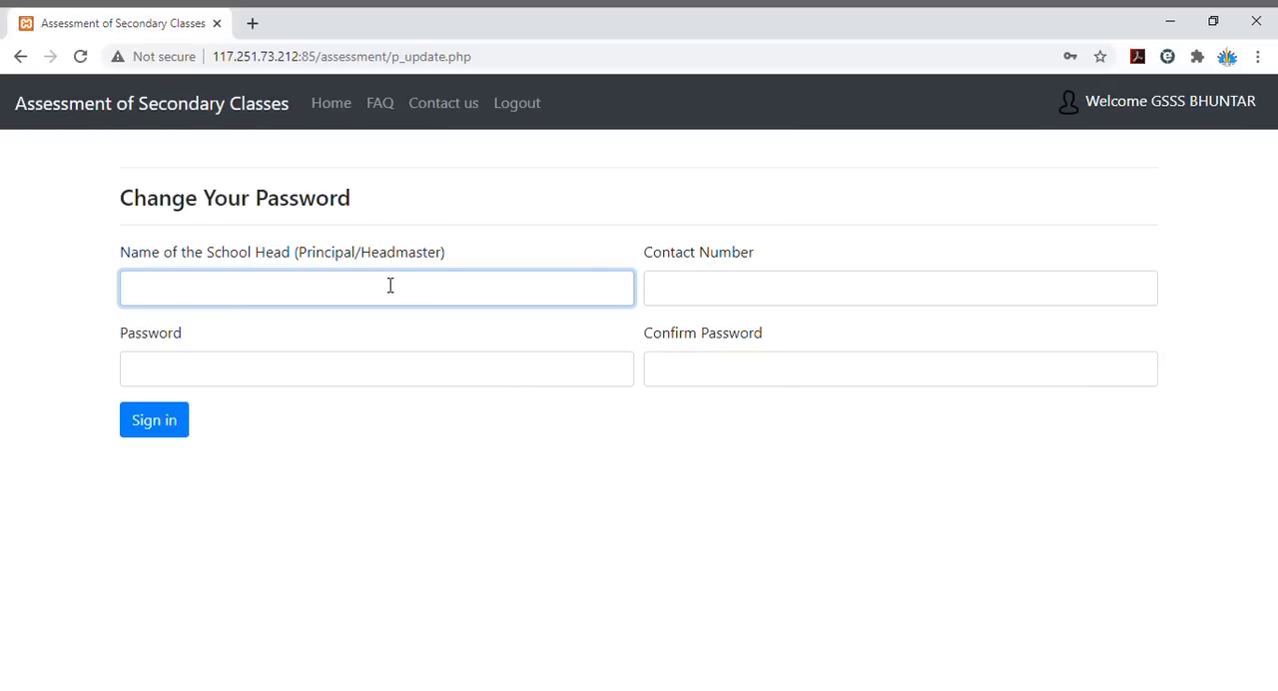
key(Tab)
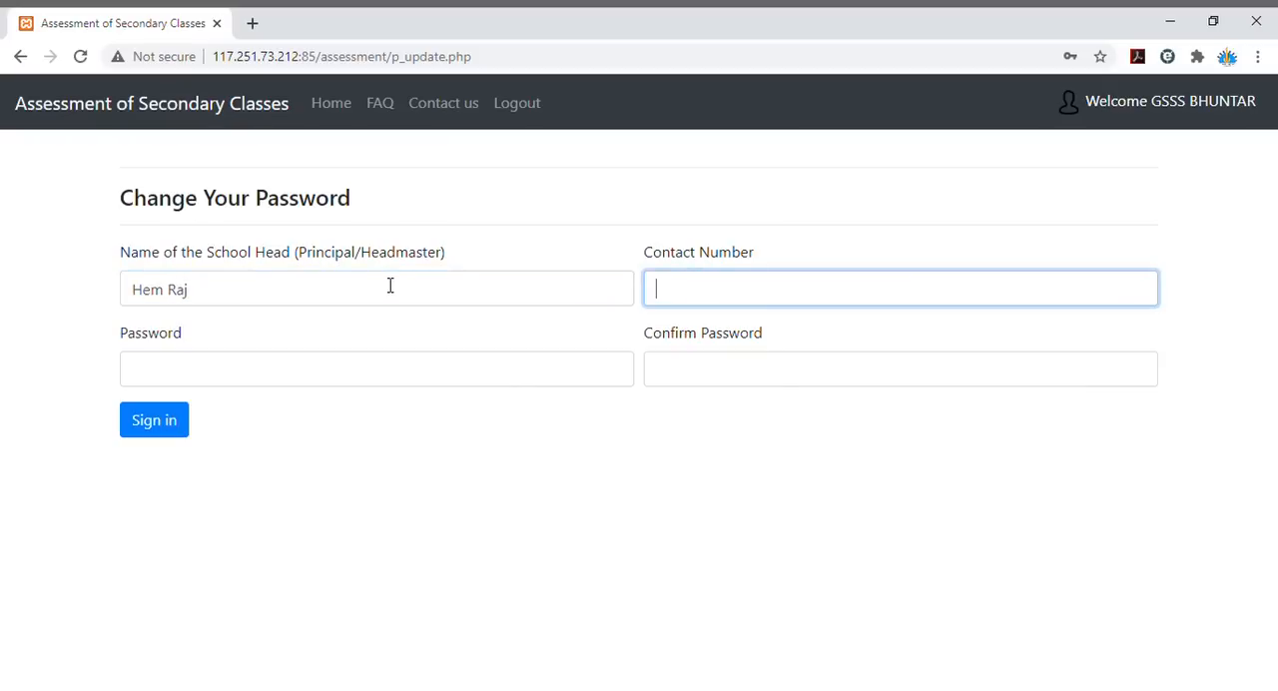
key(Tab)
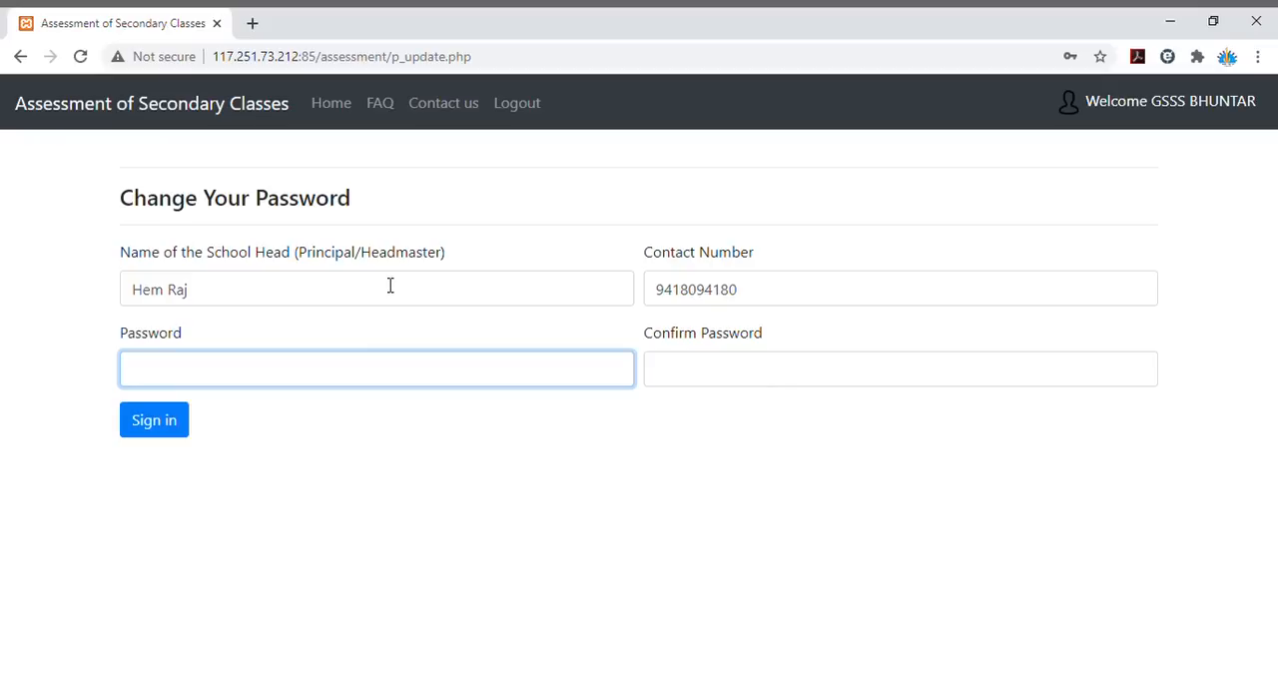
- Enter the new account password, repeat it in the confirmation field, and submit the password change form
text(••••••••)
key(Tab)
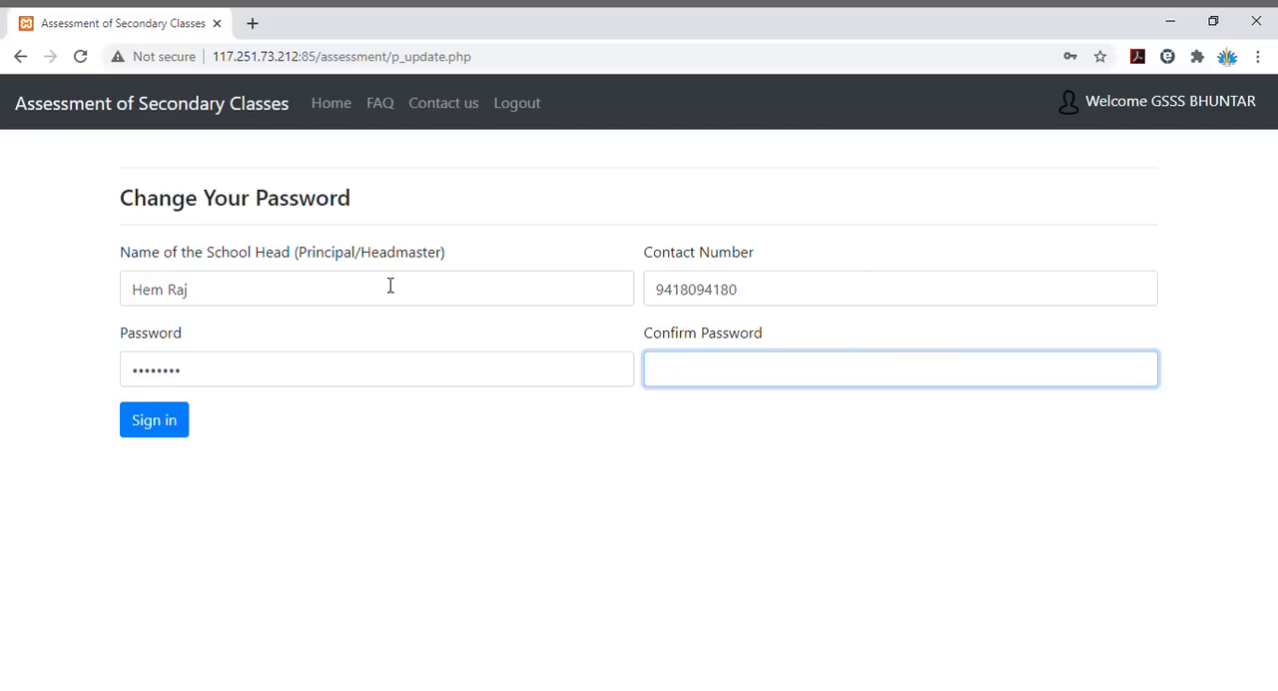
text(••••••••)
click(143, 427)
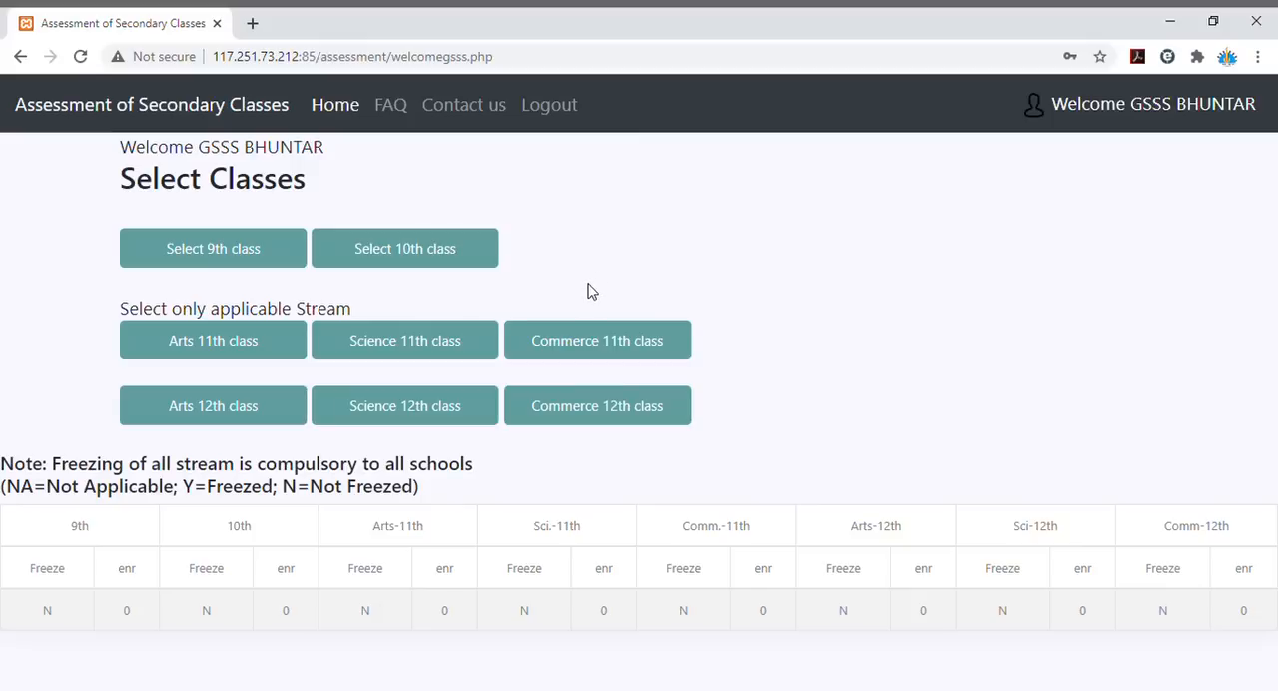
- Freeze the Commerce 11th class stream without adding any students
click(605, 343)
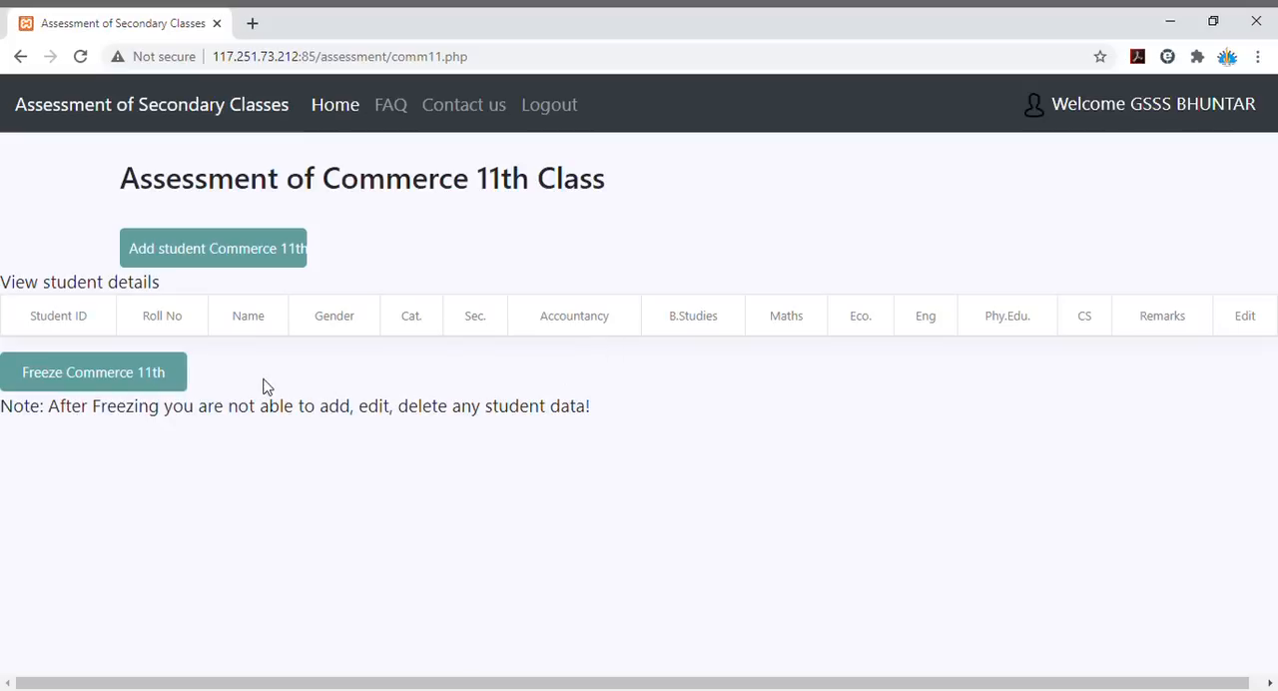
click(118, 380)
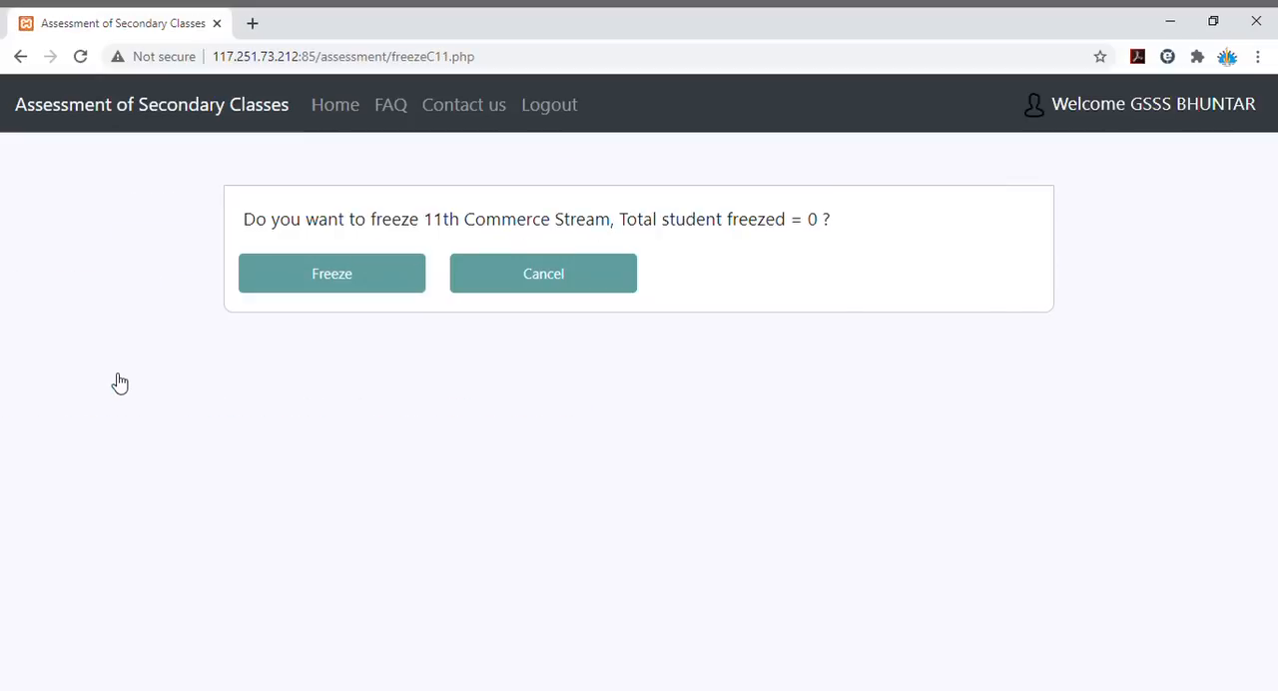
click(345, 286)
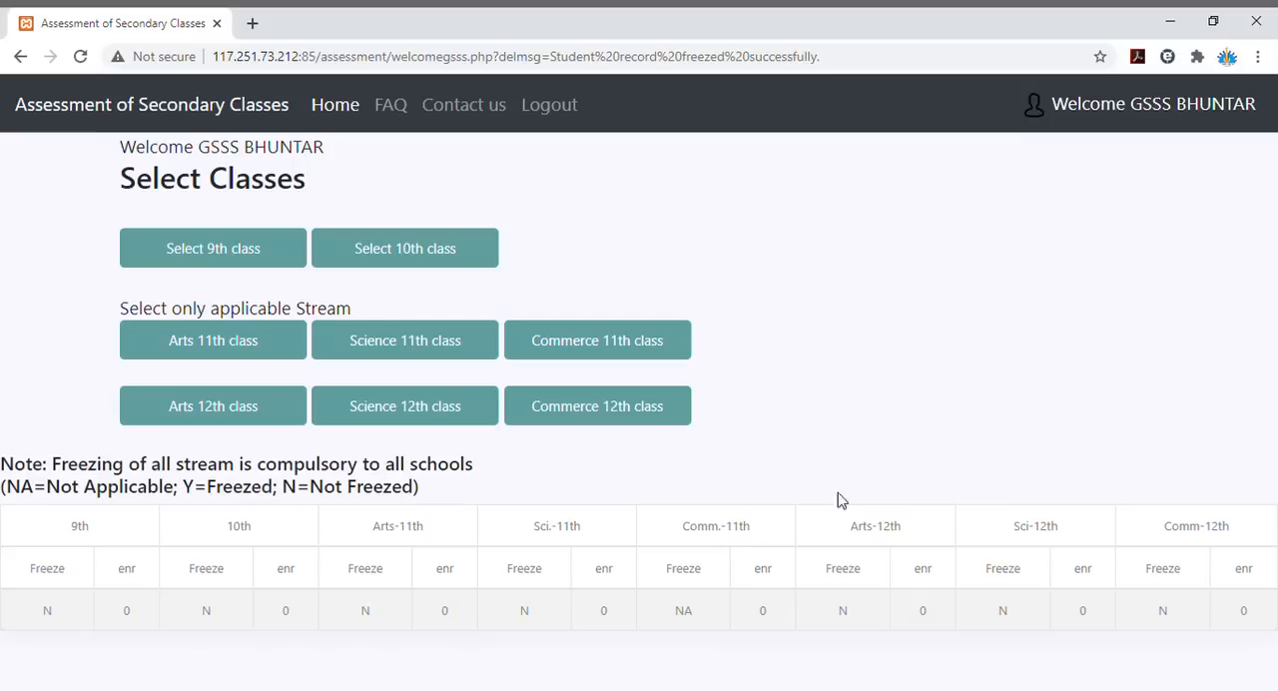
- Freeze the Commerce 12th class stream without adding any students
click(599, 410)
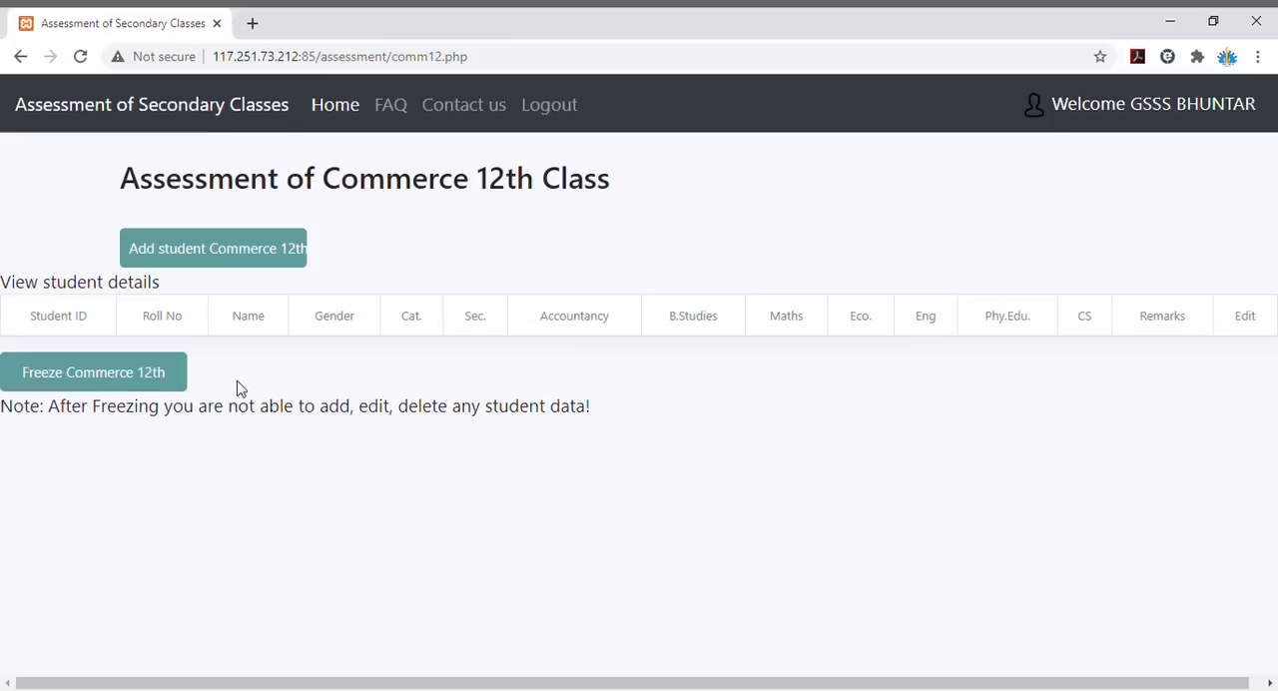
click(137, 372)
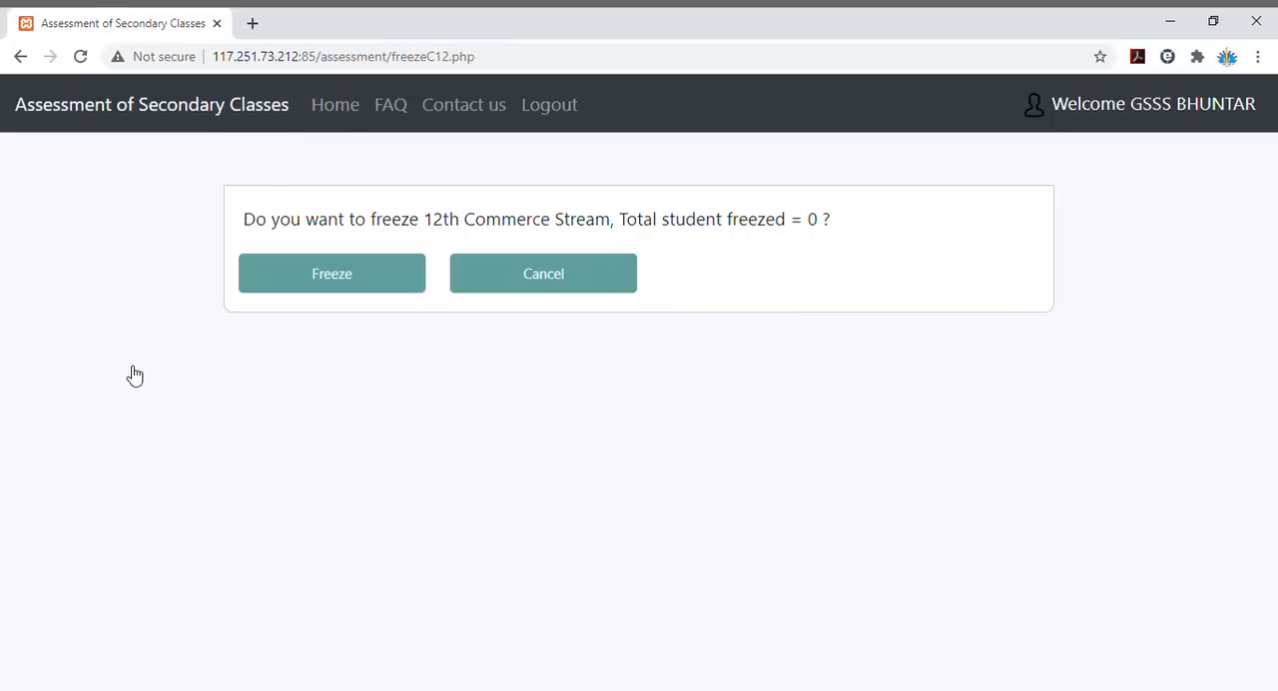
click(353, 280)
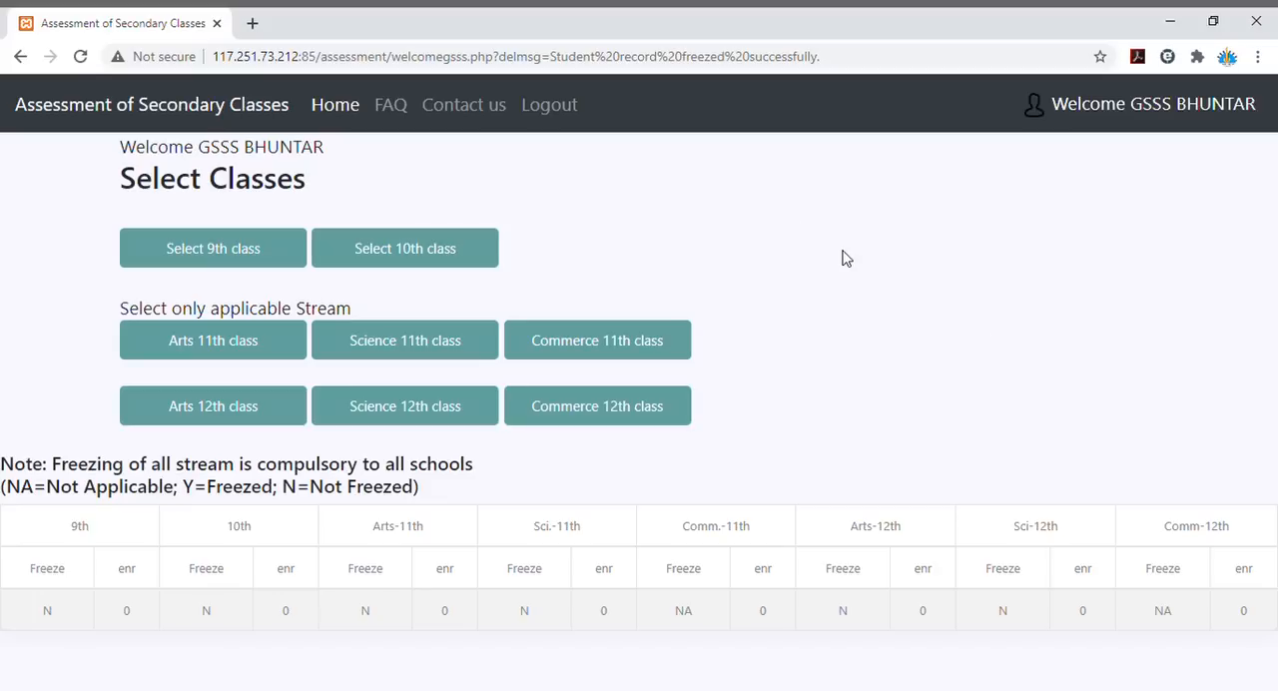
- Start a new student record for the 9th class and enter the student's full name
click(231, 259)
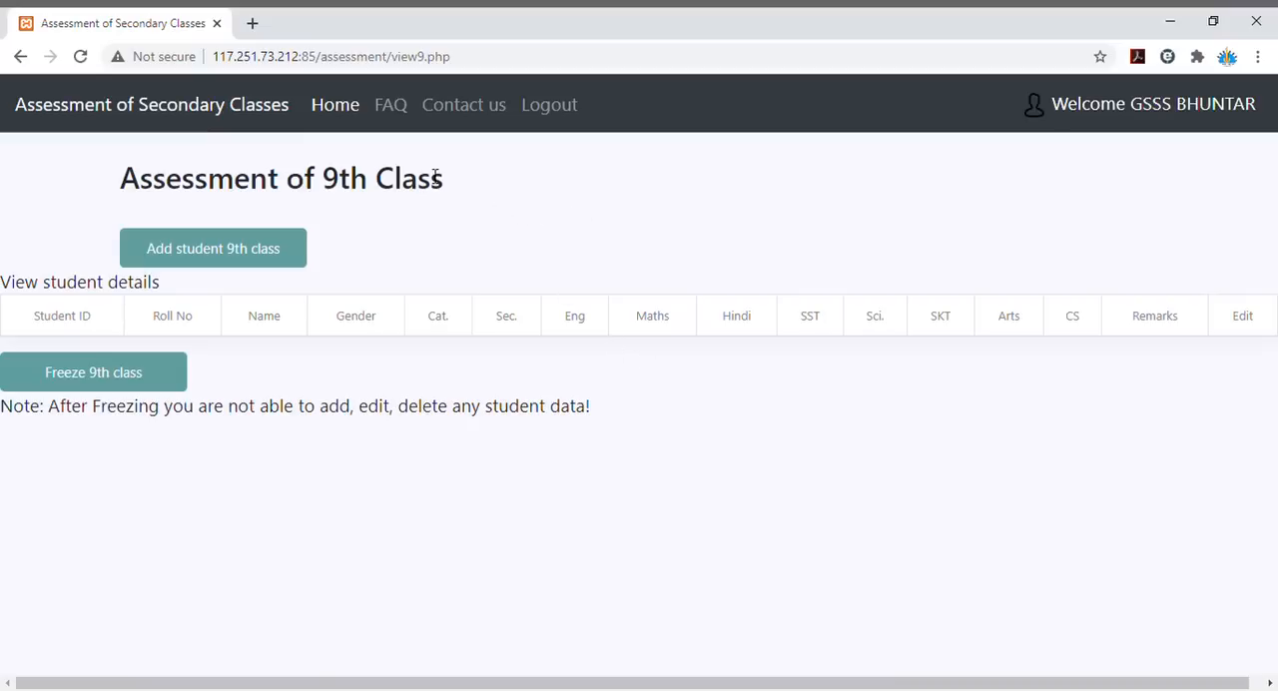
click(221, 256)
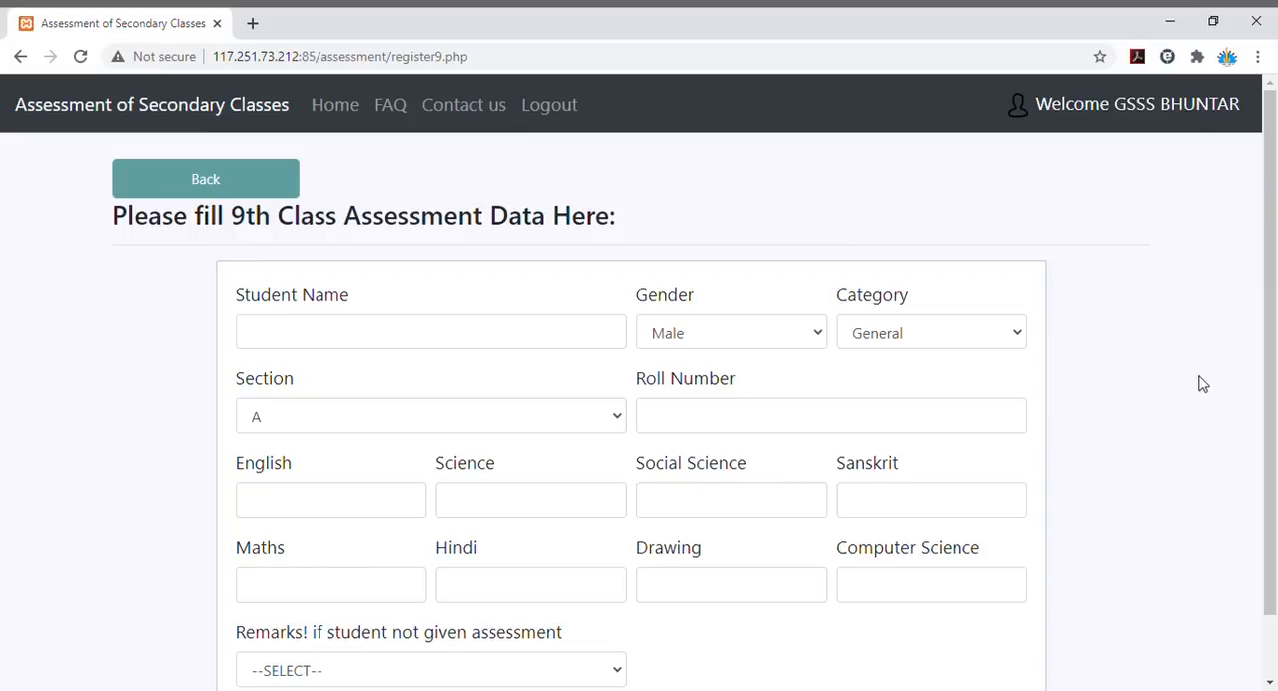
scroll(1259, 414, down, 1)
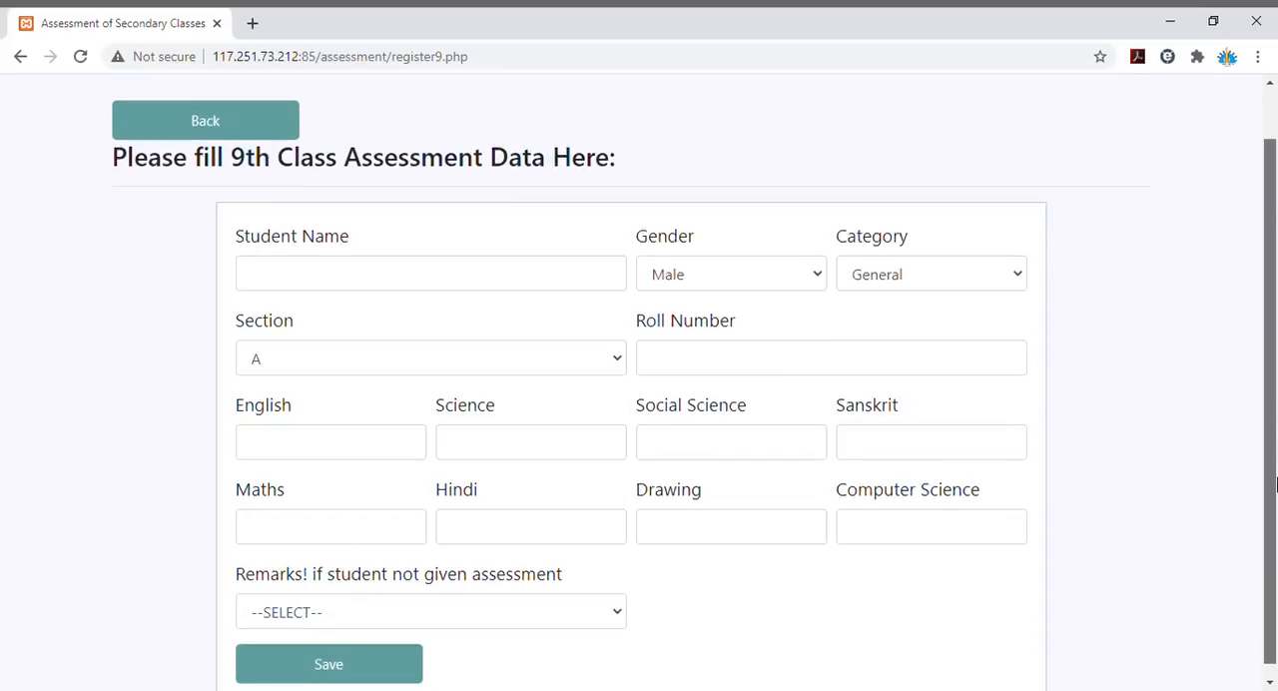
click(388, 284)
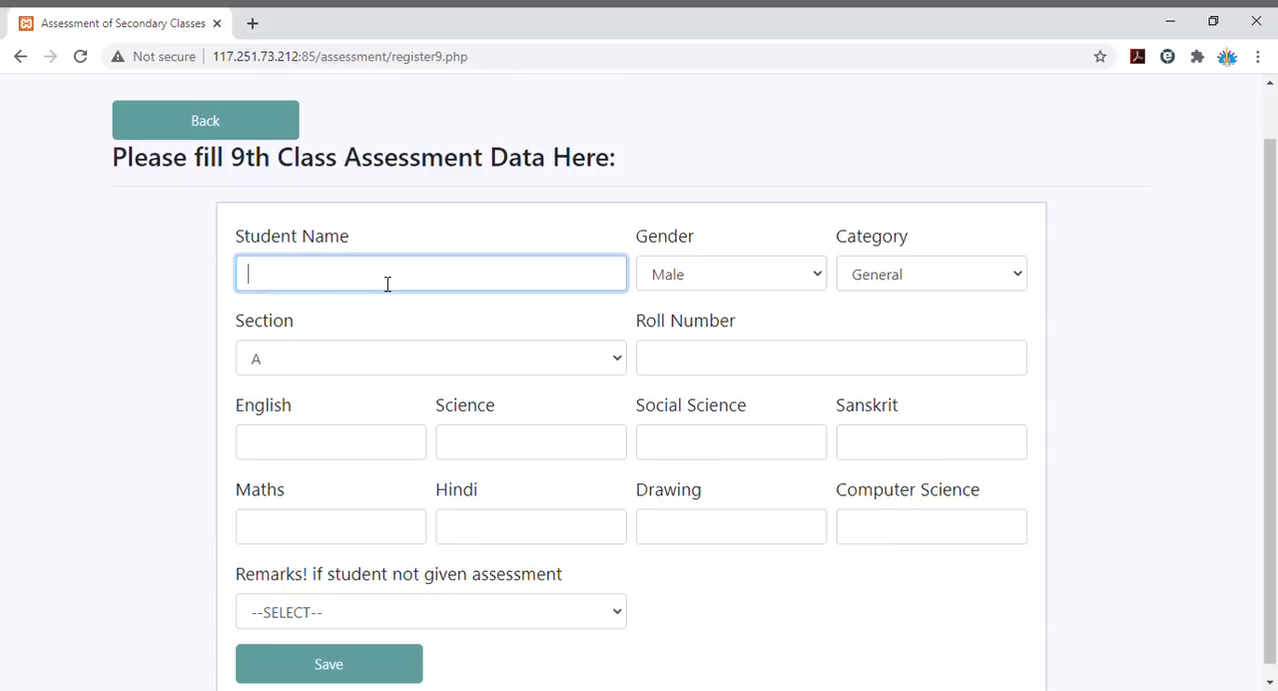
key(Tab)
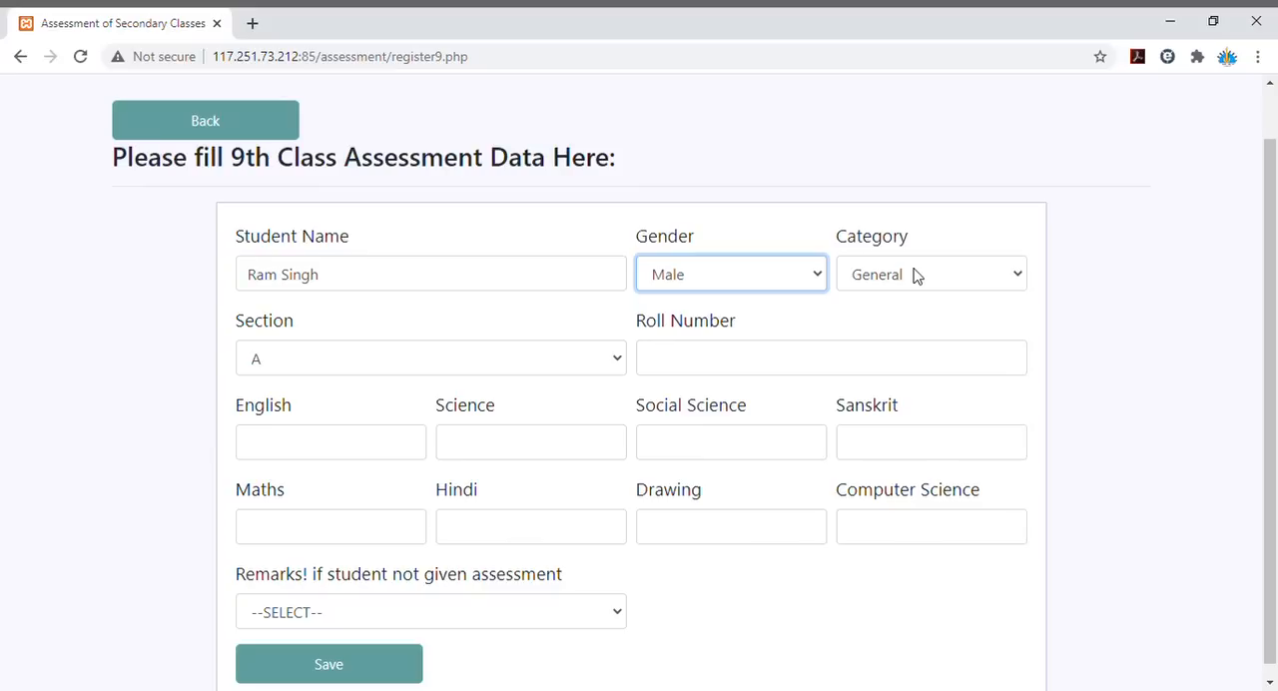
- Keep gender Male, set the category to ST, keep section A, and enter the student's roll number
key(Tab)
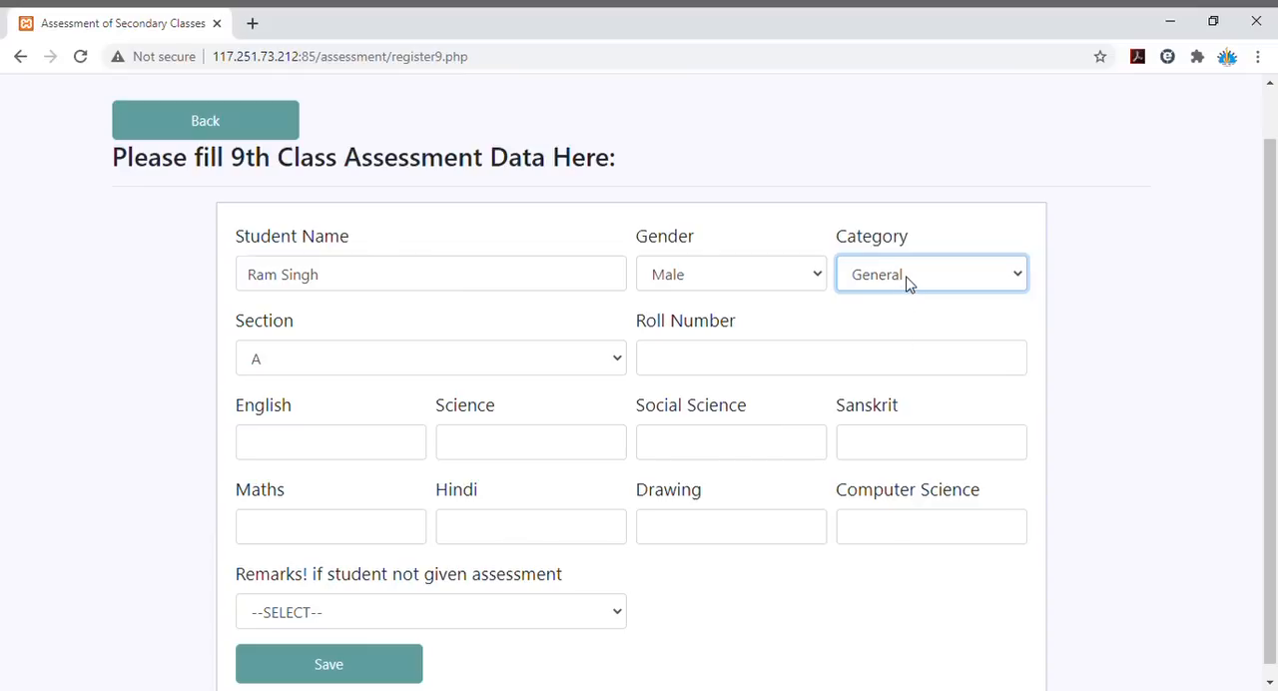
key(Down)
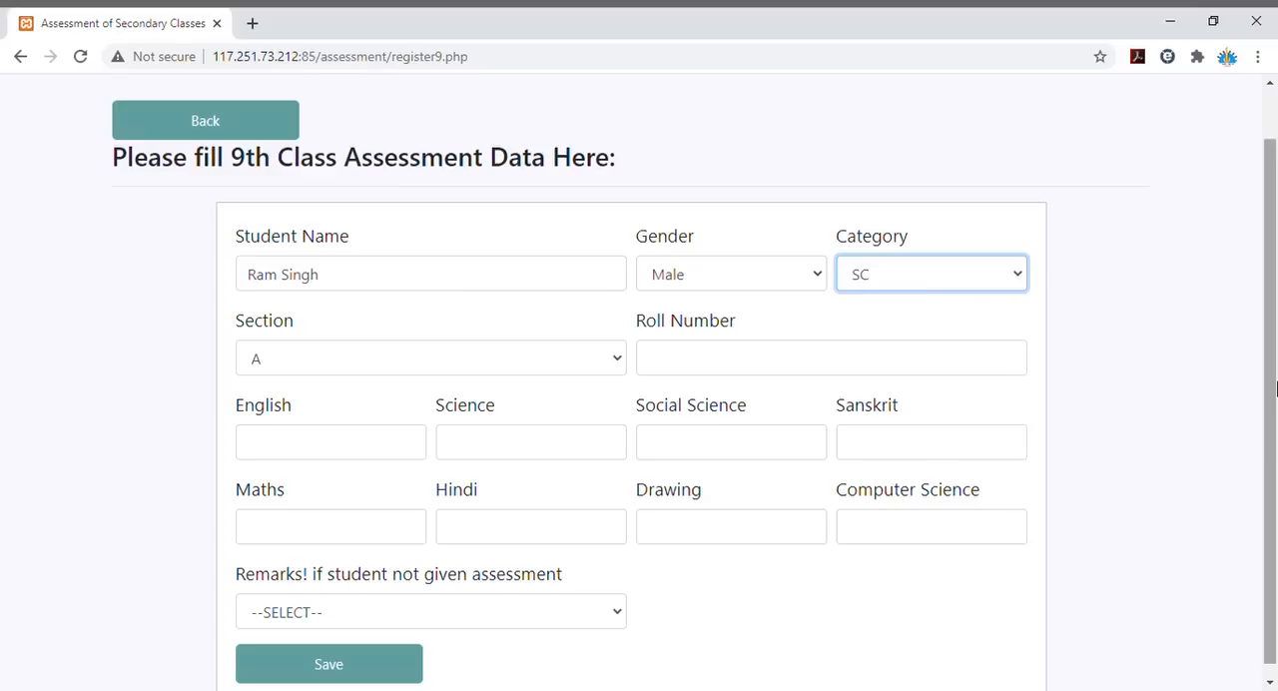
key(Down)
key(shift+Tab)
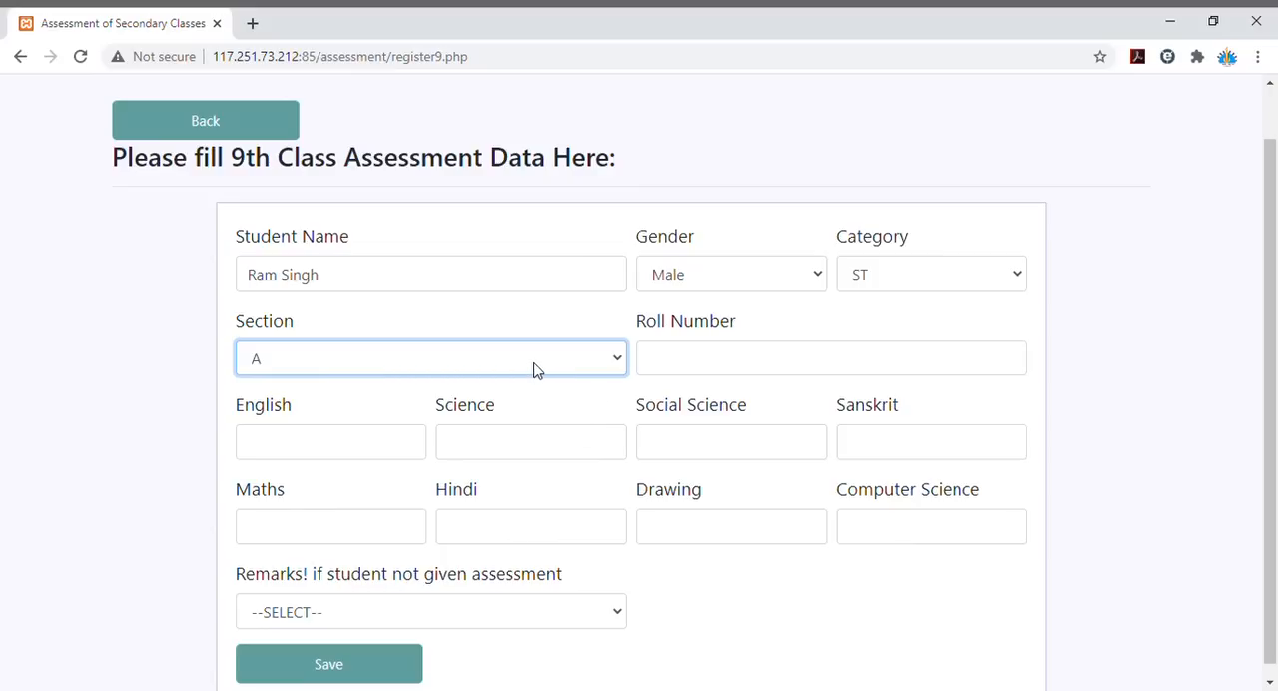
click(735, 370)
text(901)
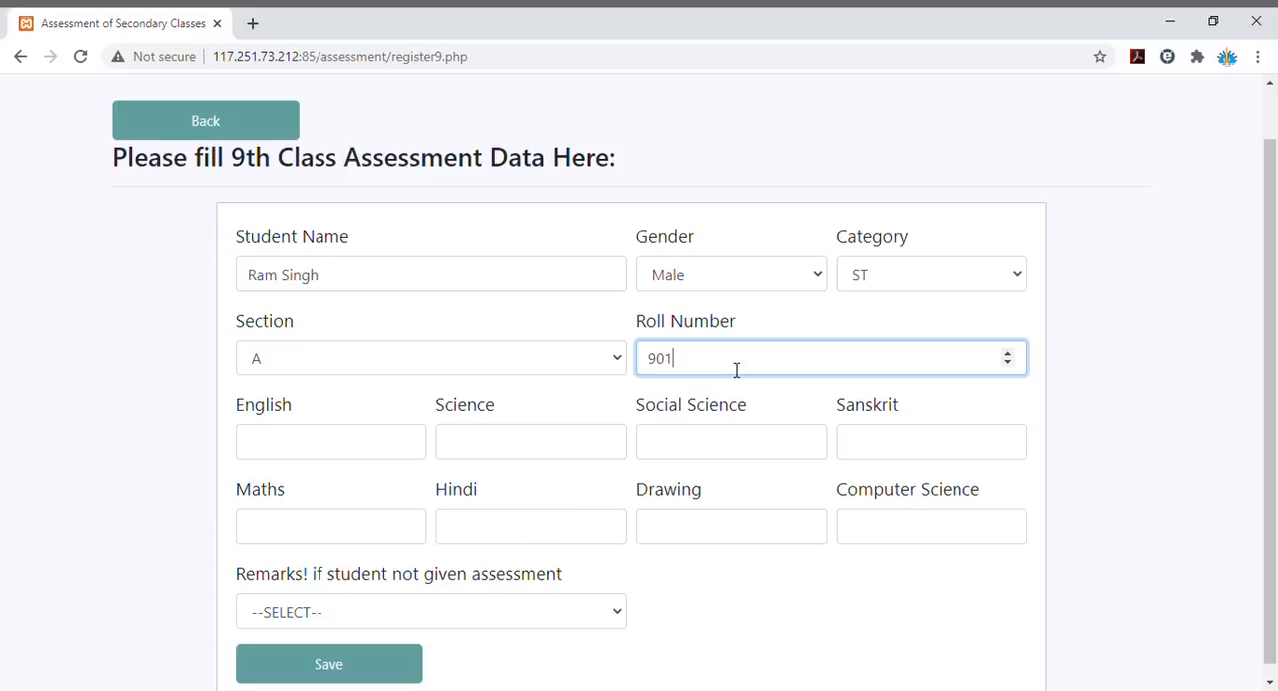
key(Tab)
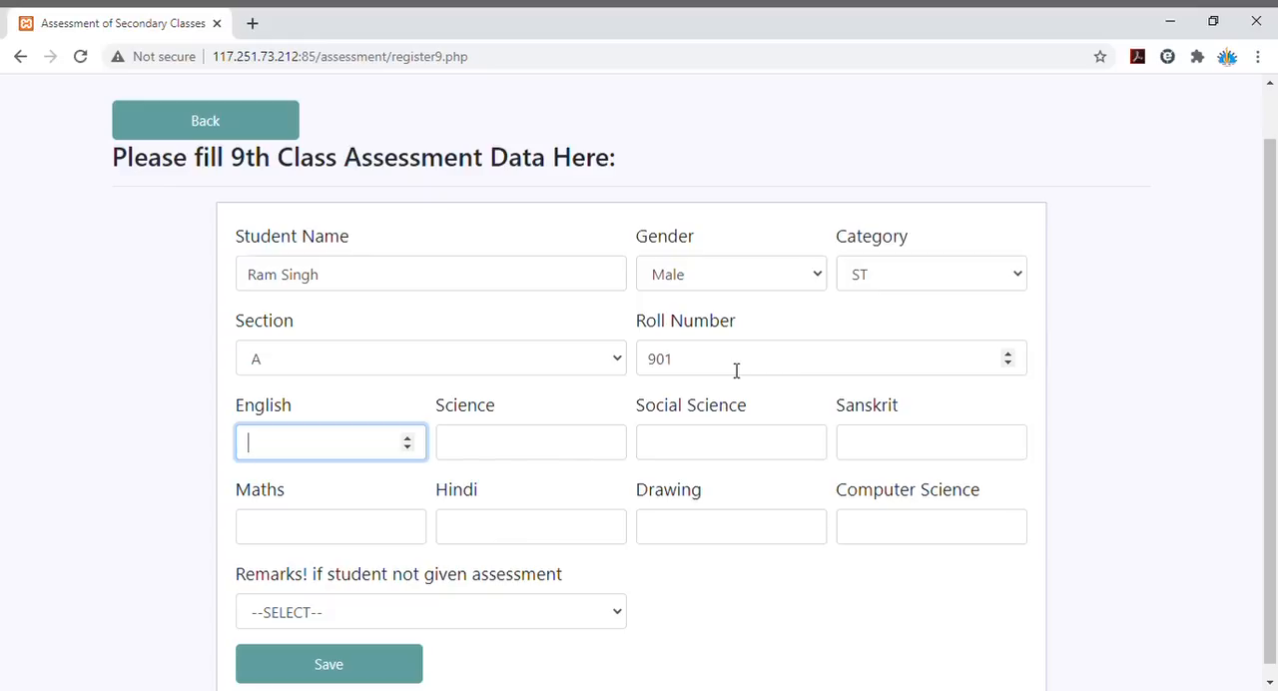
- Enter the student's marks: English 43, Science 44, Social Science 44 and Sanskrit 33
text(43)
key(Tab)
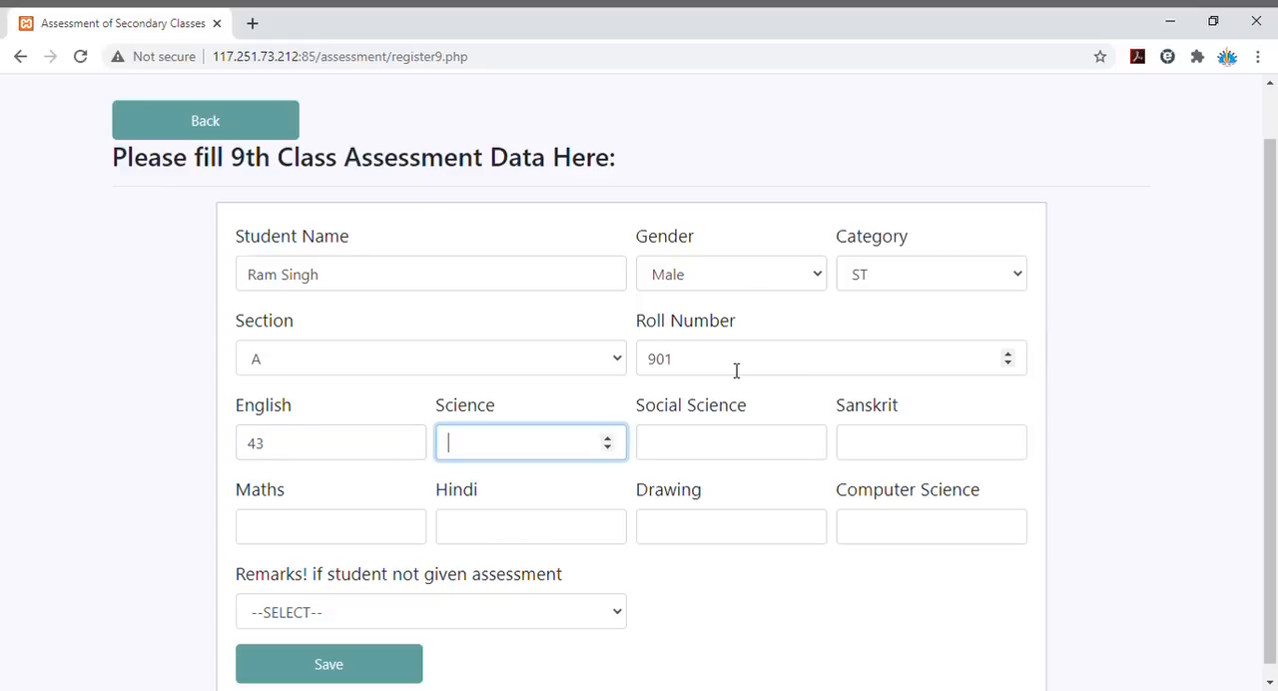
text(44)
key(Tab)
text(44)
key(Tab)
text(33)
key(Tab)
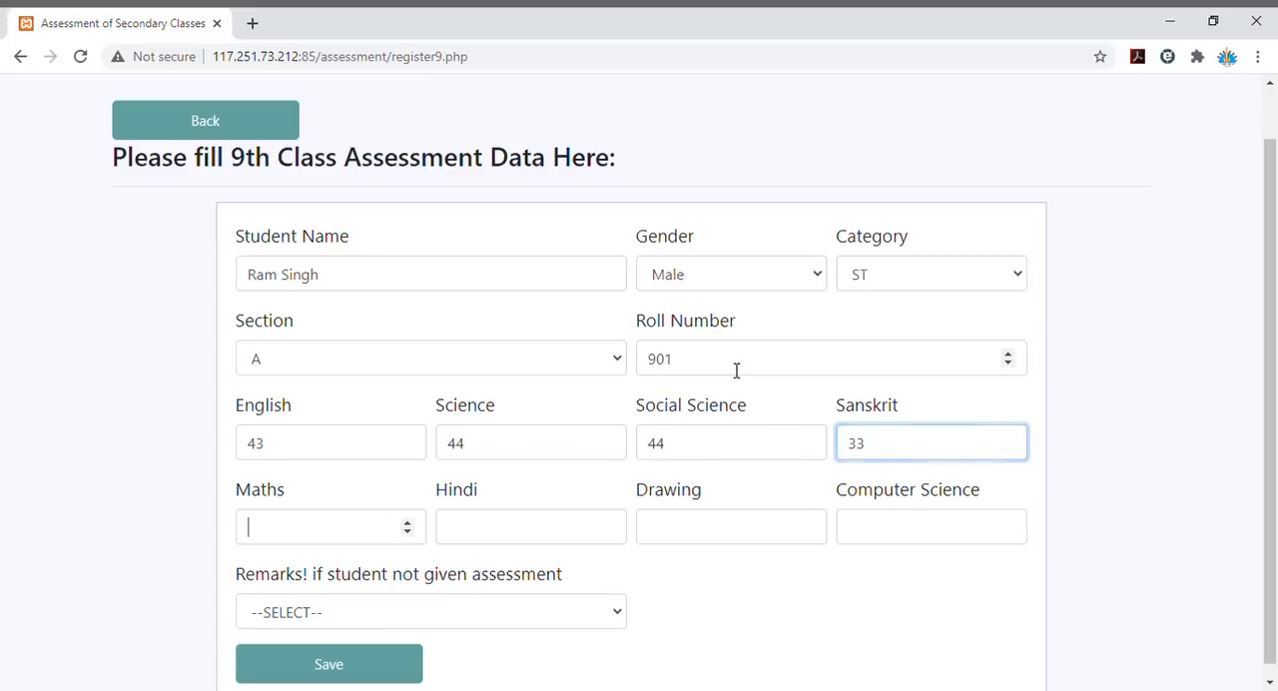
- Enter marks of 45 for Maths, 33 for Hindi and 44 for Computer Science, leaving Drawing blank, and save the record
text(45)
key(Tab)
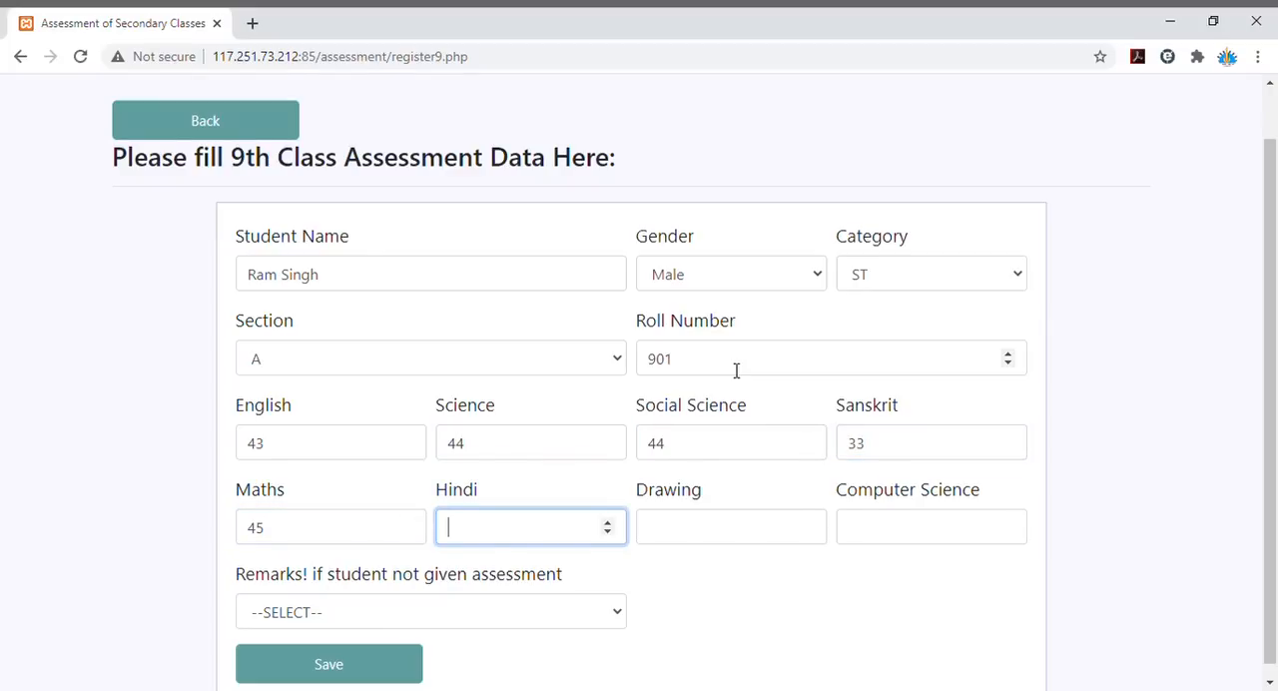
text(33)
key(Tab)
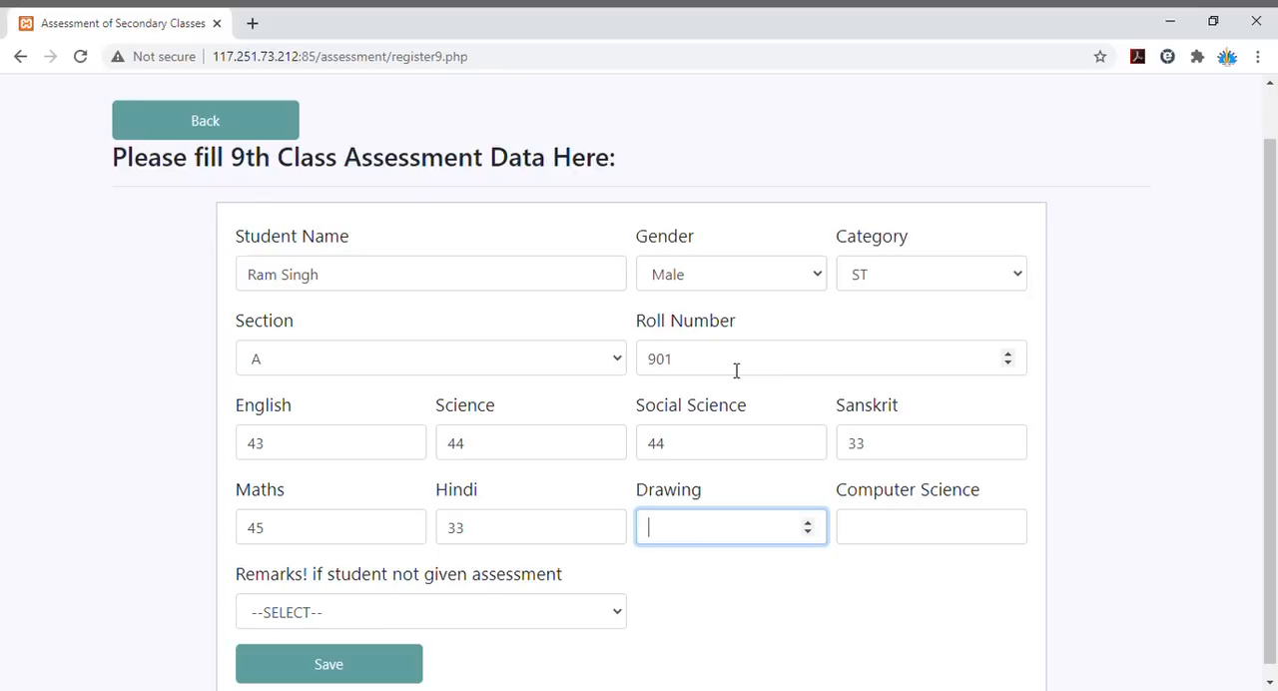
key(Tab)
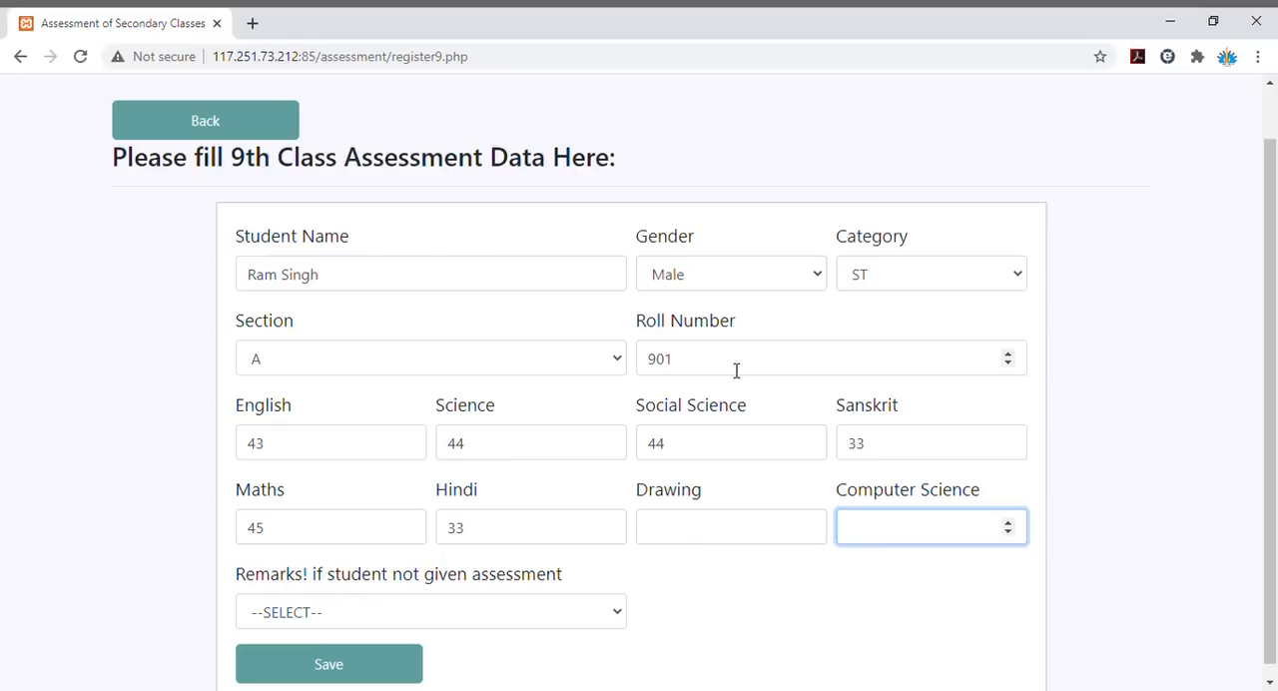
text(44)
key(Tab)
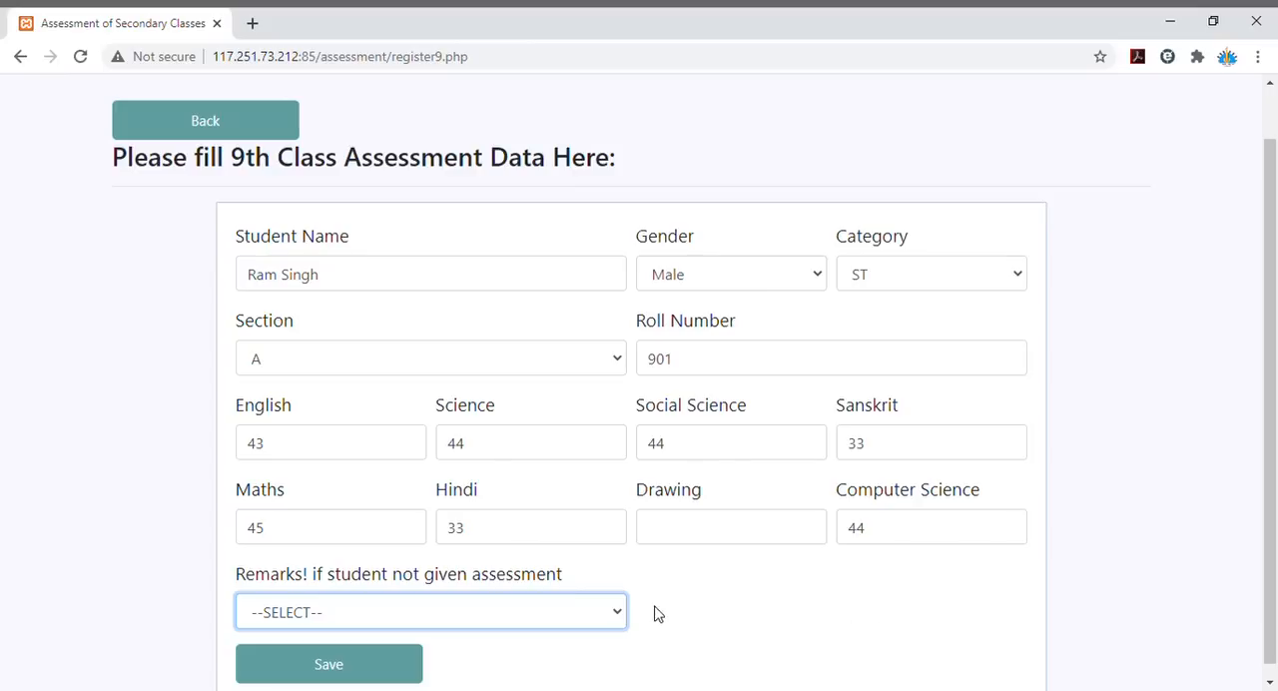
click(357, 666)
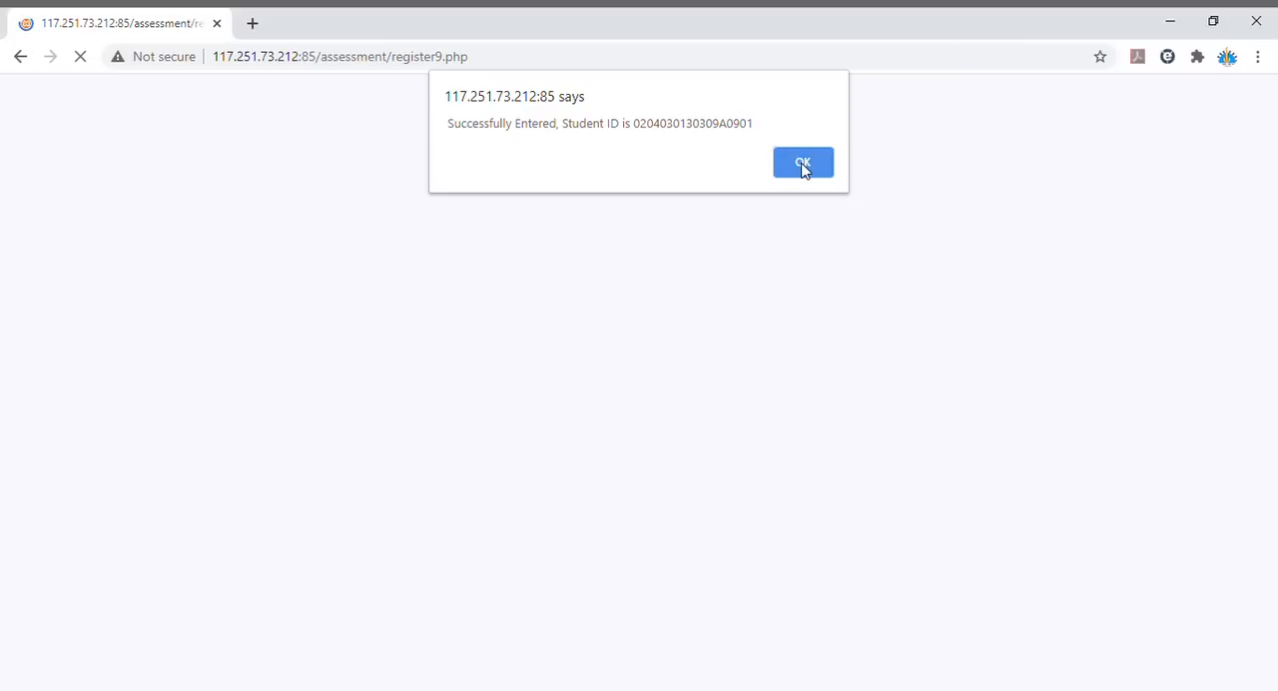
click(804, 163)
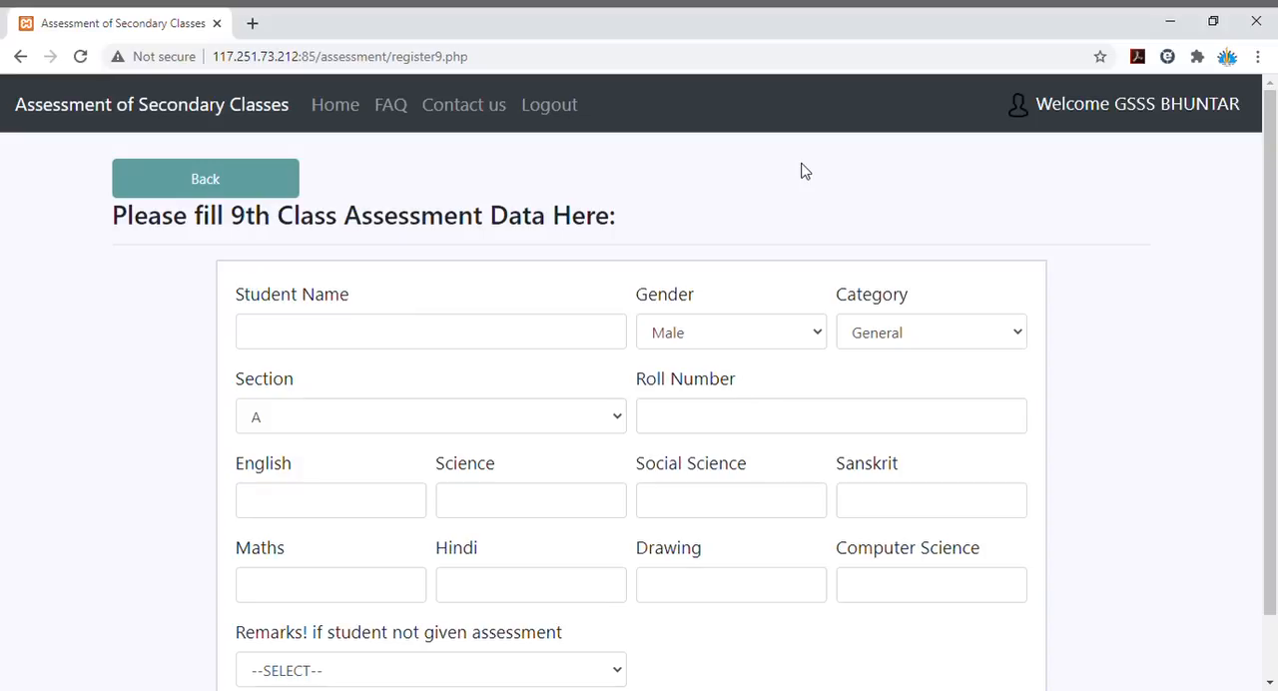
- Enter the second student's name in the blank 9th class assessment form
click(493, 340)
text(Meera)
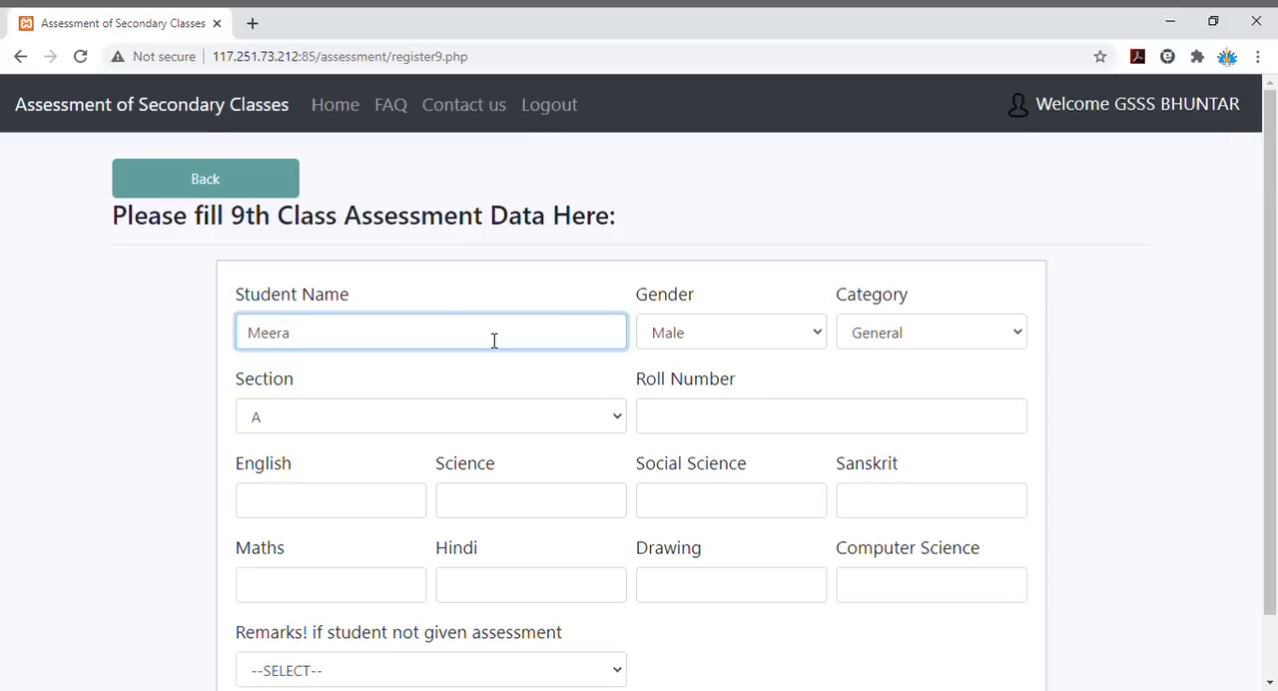
key(Tab)
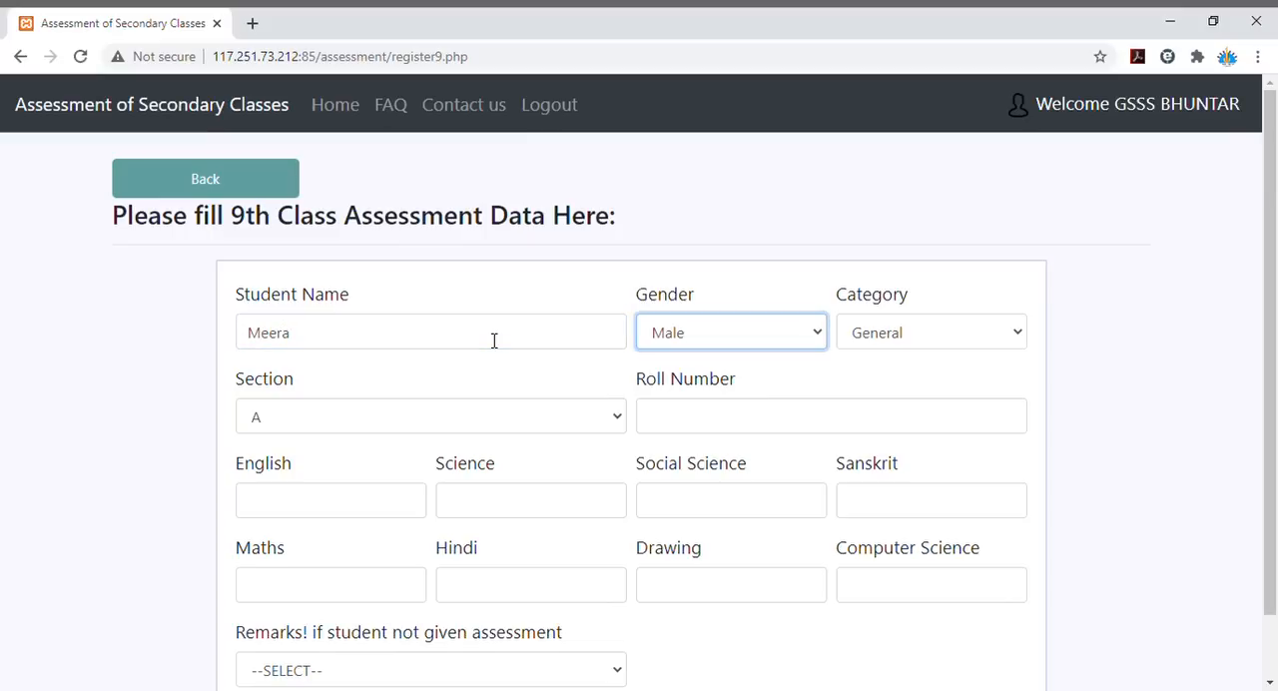
- Set the second student's gender to Female and category to OBC, keep section A, and enter the roll number
key(Down)
key(Tab)
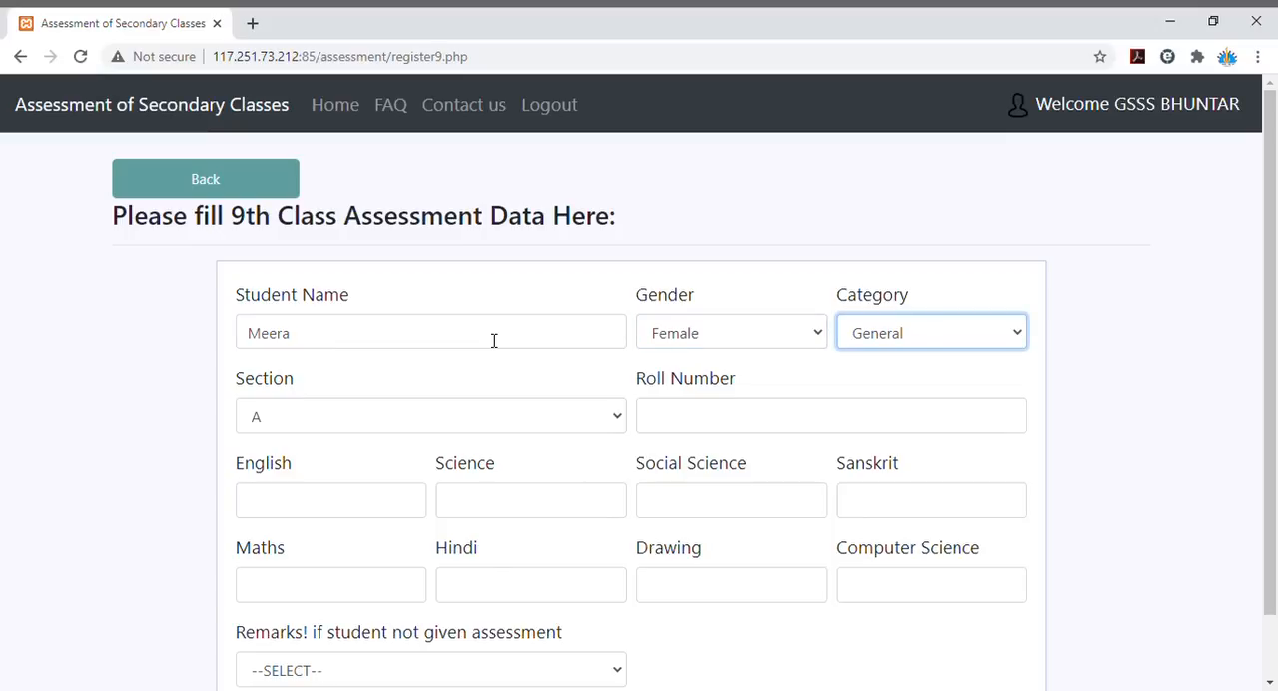
key(Down)
key(Tab)
key(Tab)
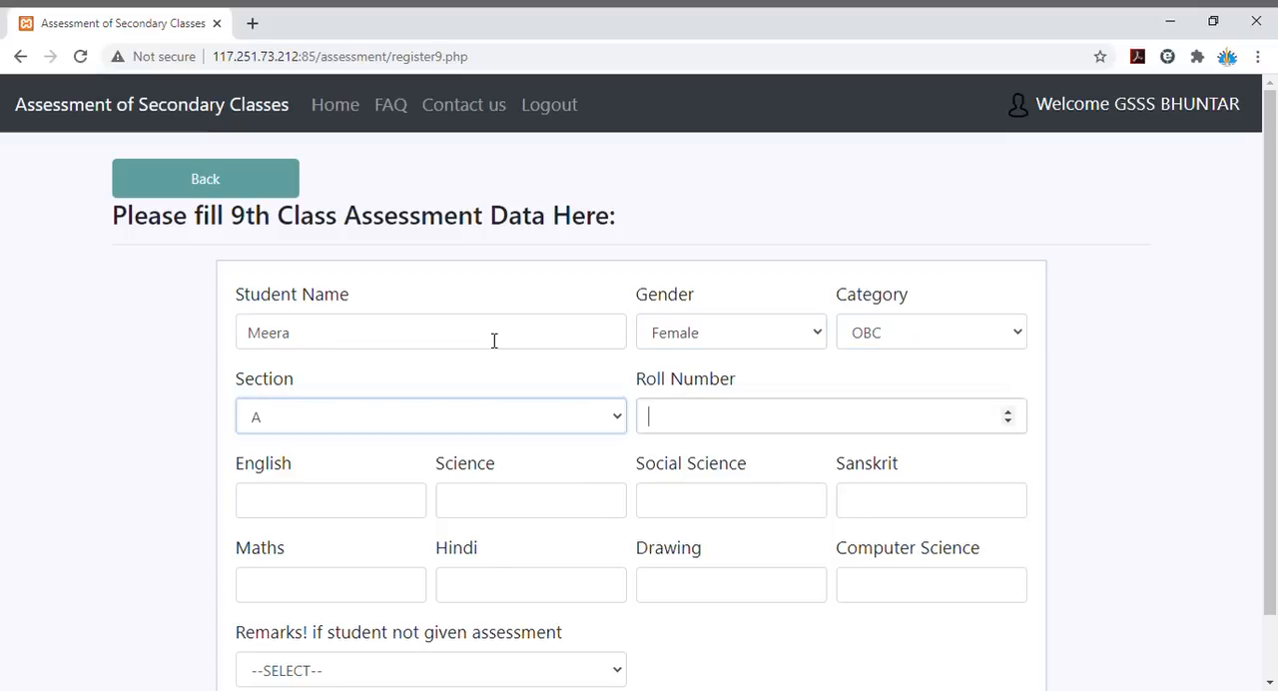
text(902)
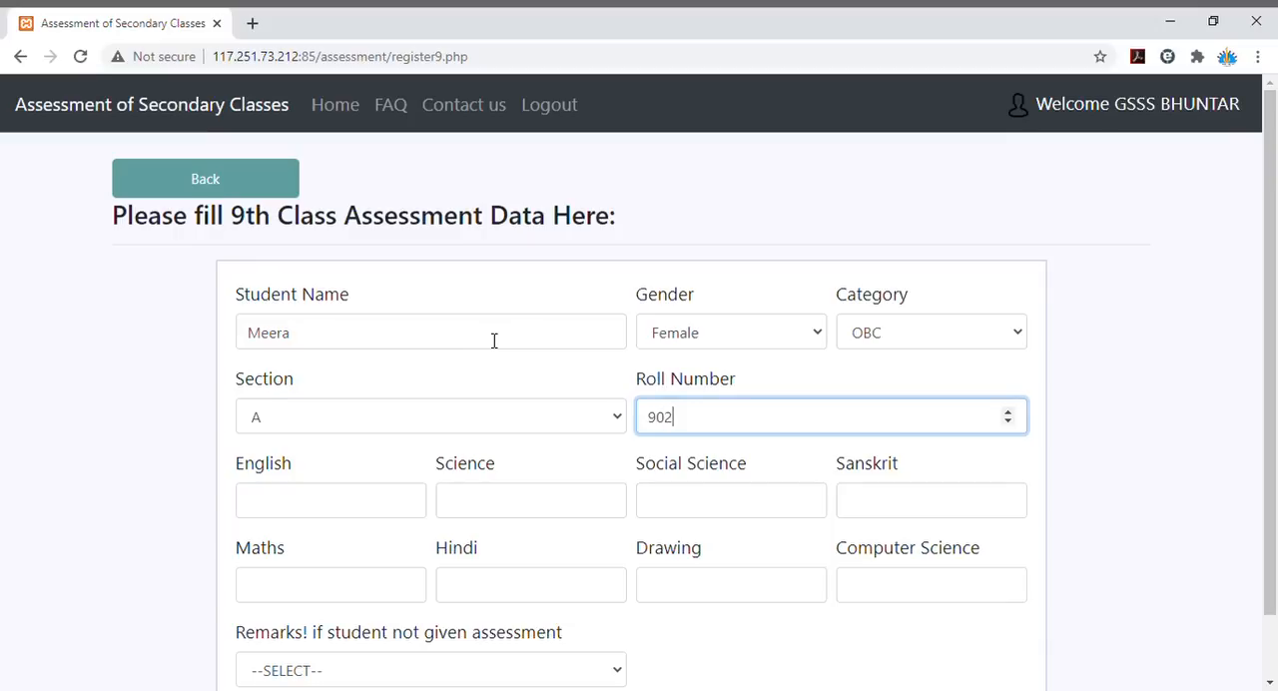
key(Tab)
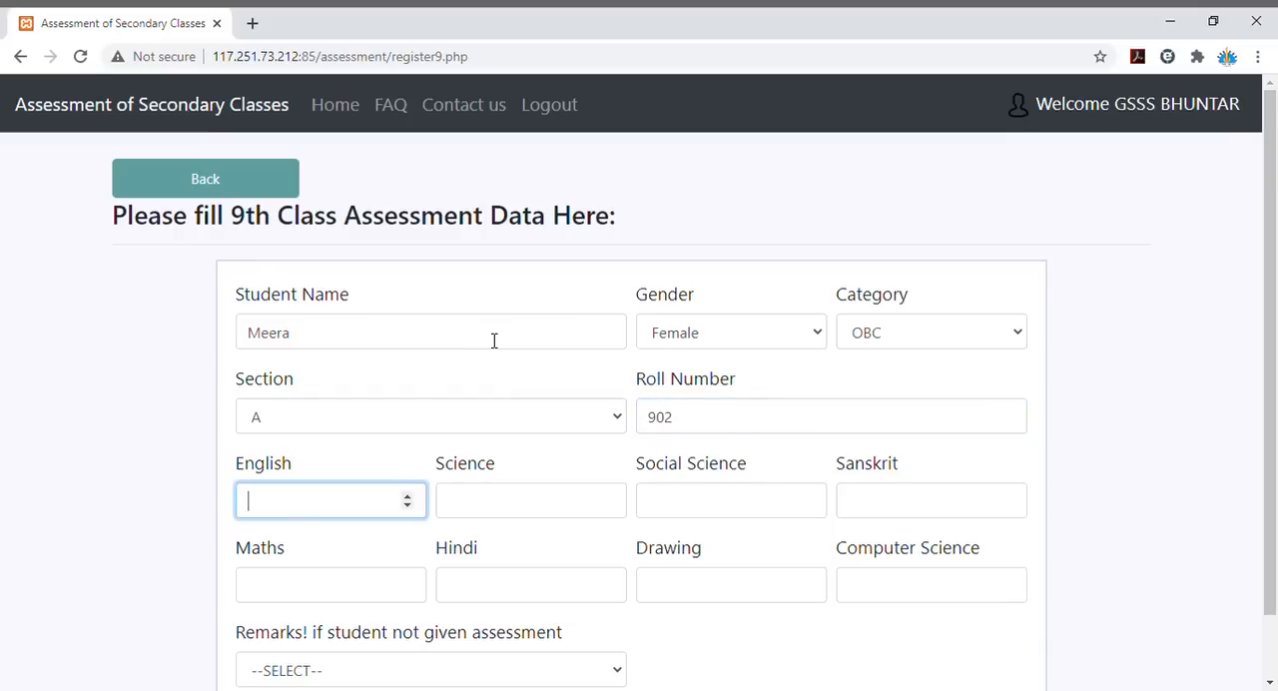
- Enter the second student's marks: English 43, Science 44, Social Science 33 and Sanskrit 44
text(43)
key(Tab)
text(44)
key(Tab)
text(3)
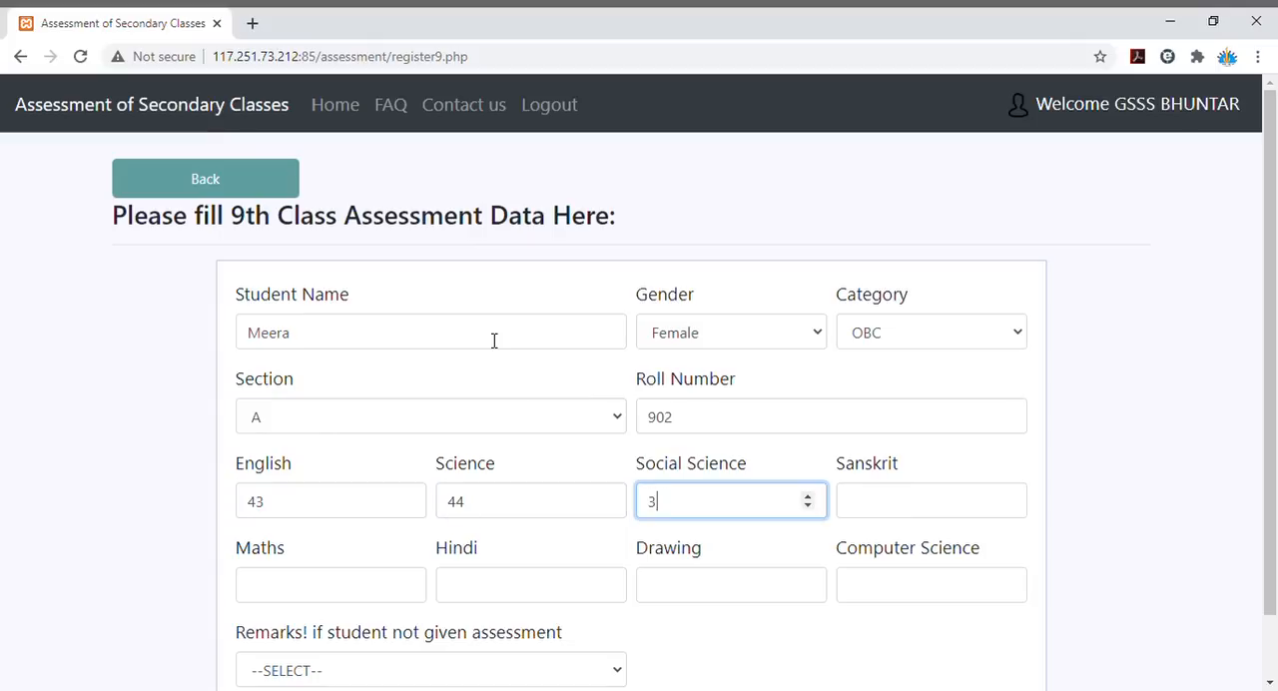
text(3)
key(Tab)
text(44)
key(Tab)
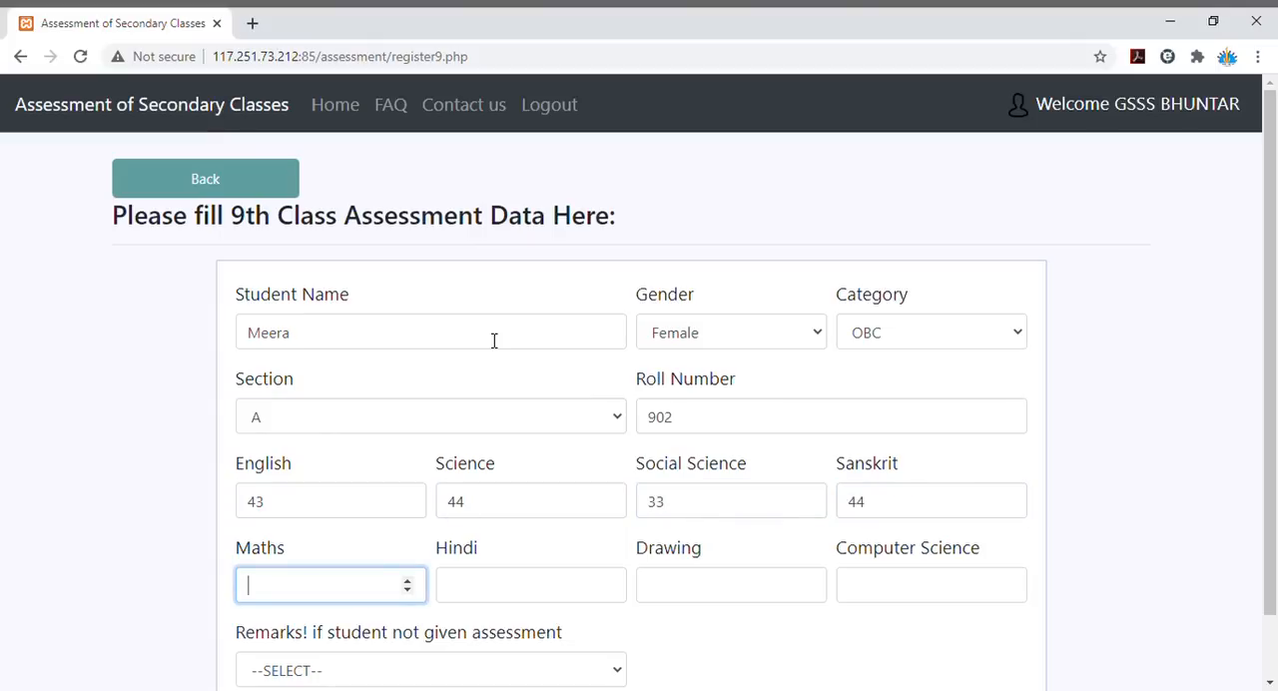
- Enter marks of 44 for Maths, 33 for Hindi and 45 for Drawing, leaving Computer Science blank, and save the record
text(44)
key(Tab)
text(33)
key(Tab)
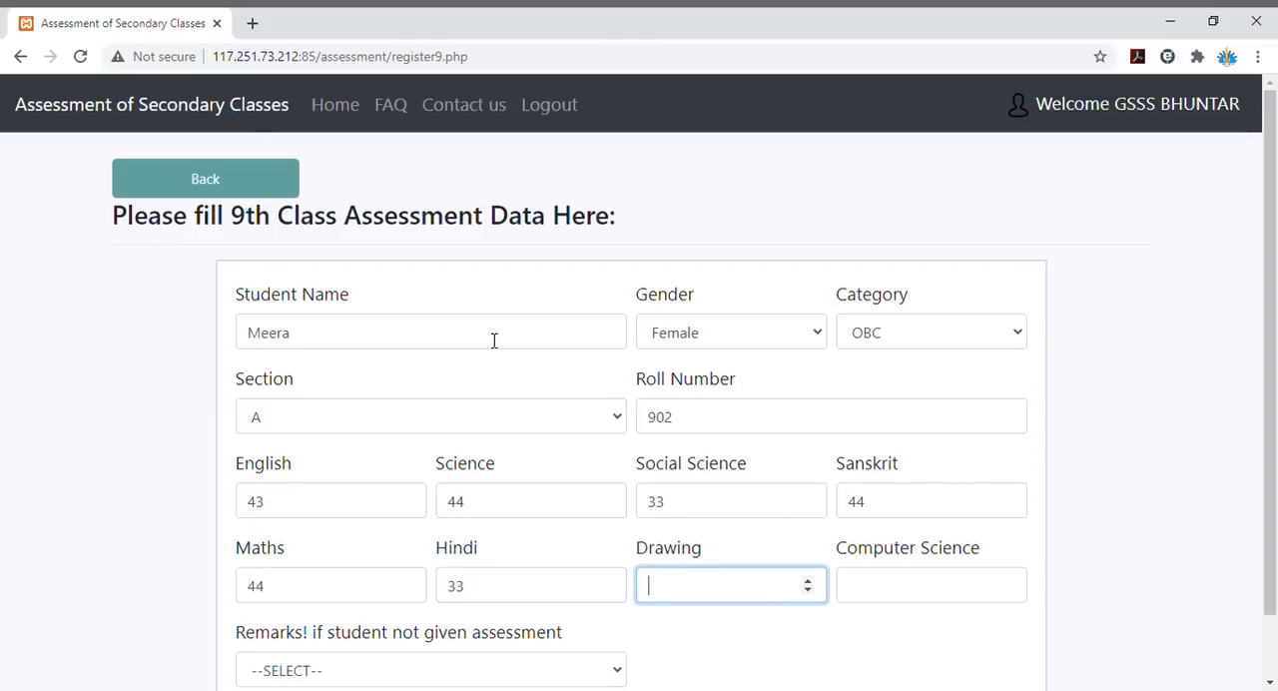
text(45)
key(Tab)
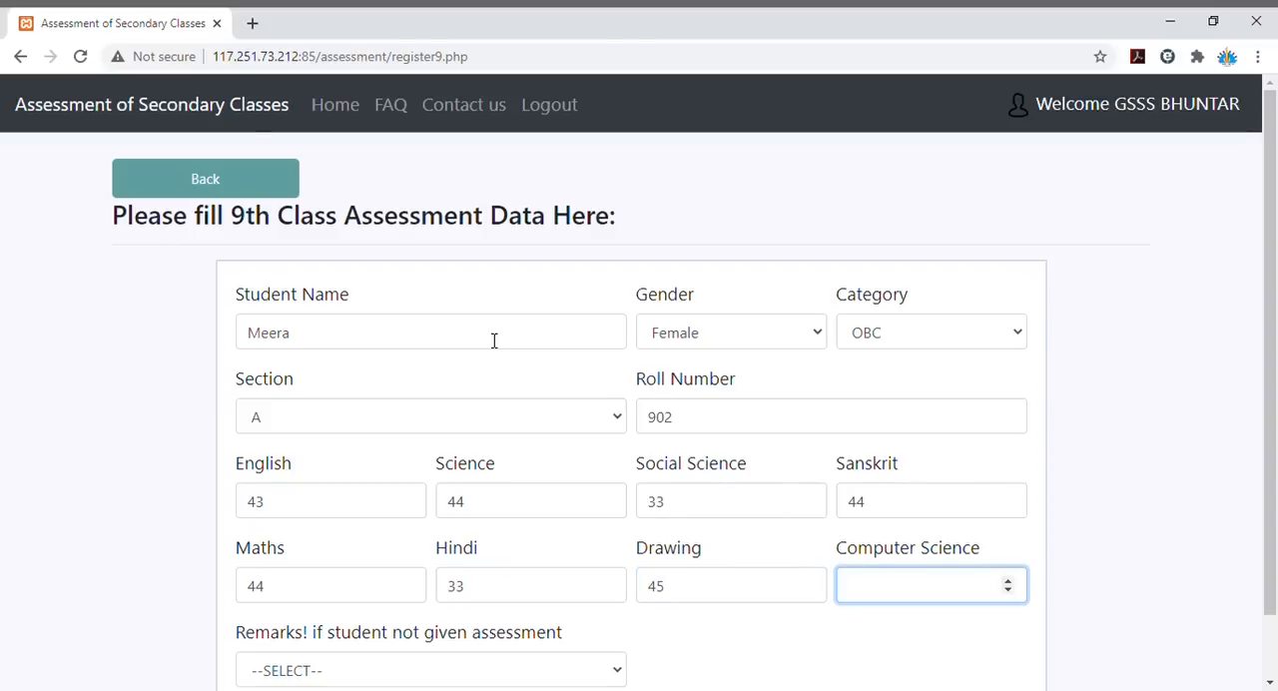
key(Tab)
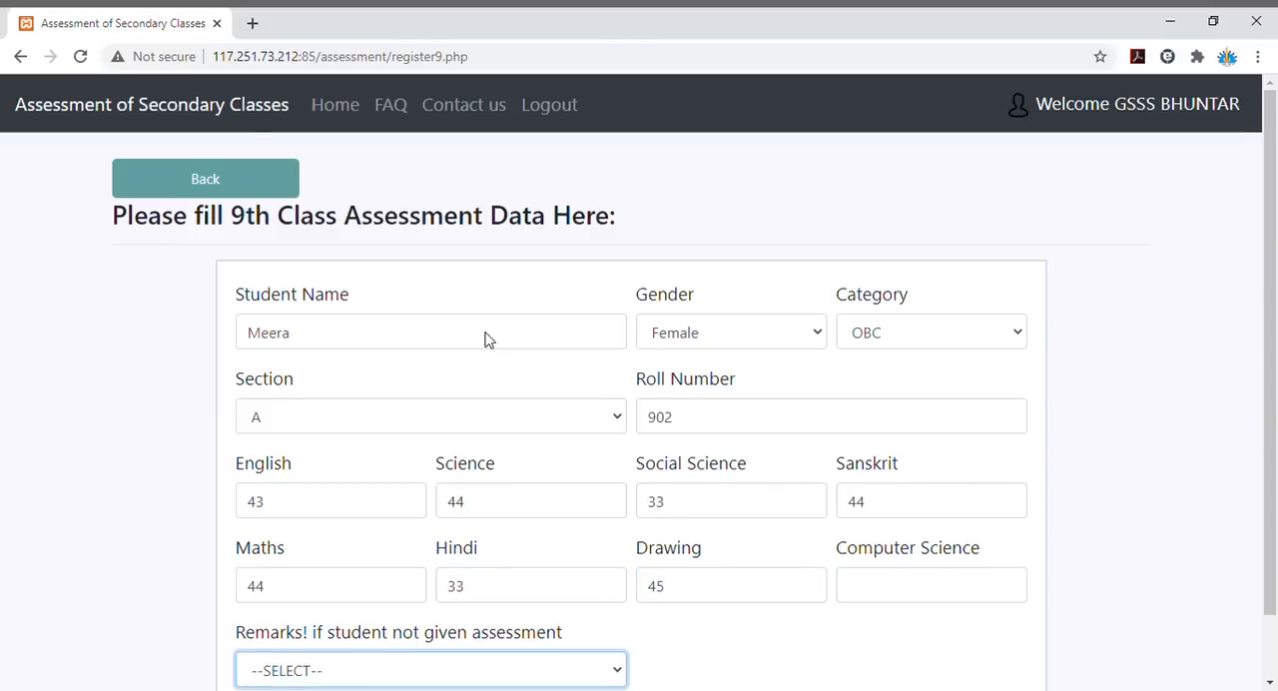
scroll(488, 340, down, 1)
click(314, 652)
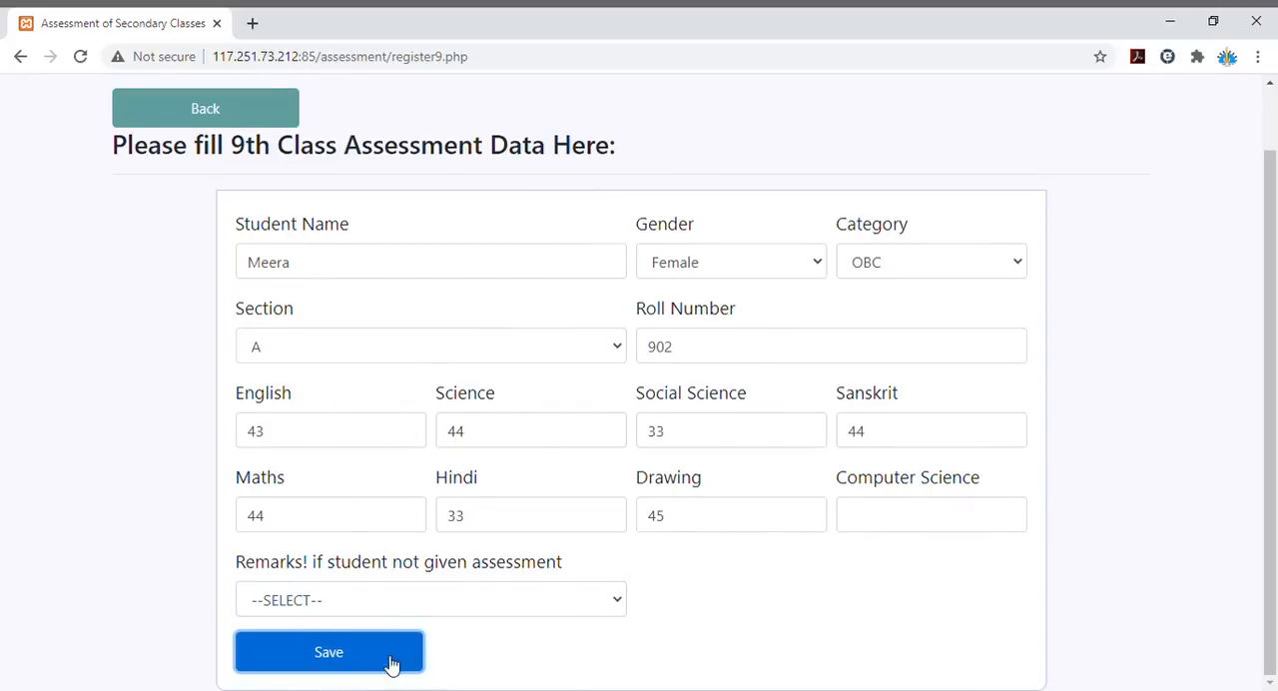
click(356, 667)
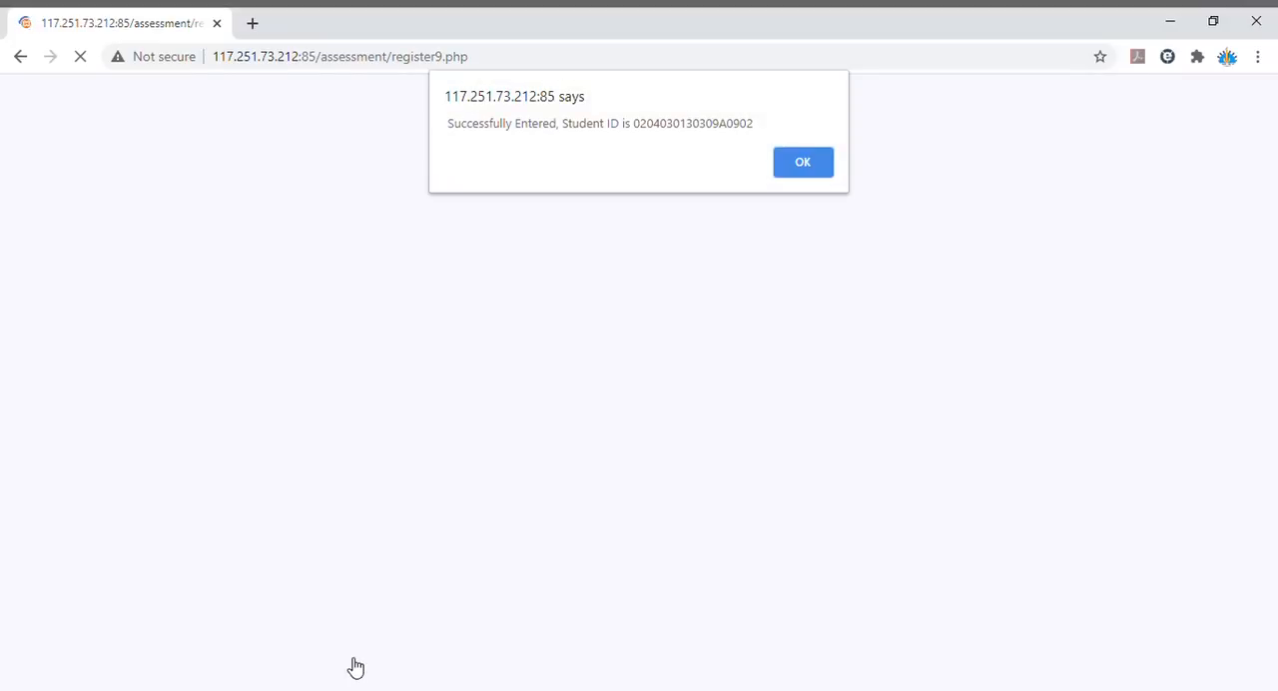
click(802, 163)
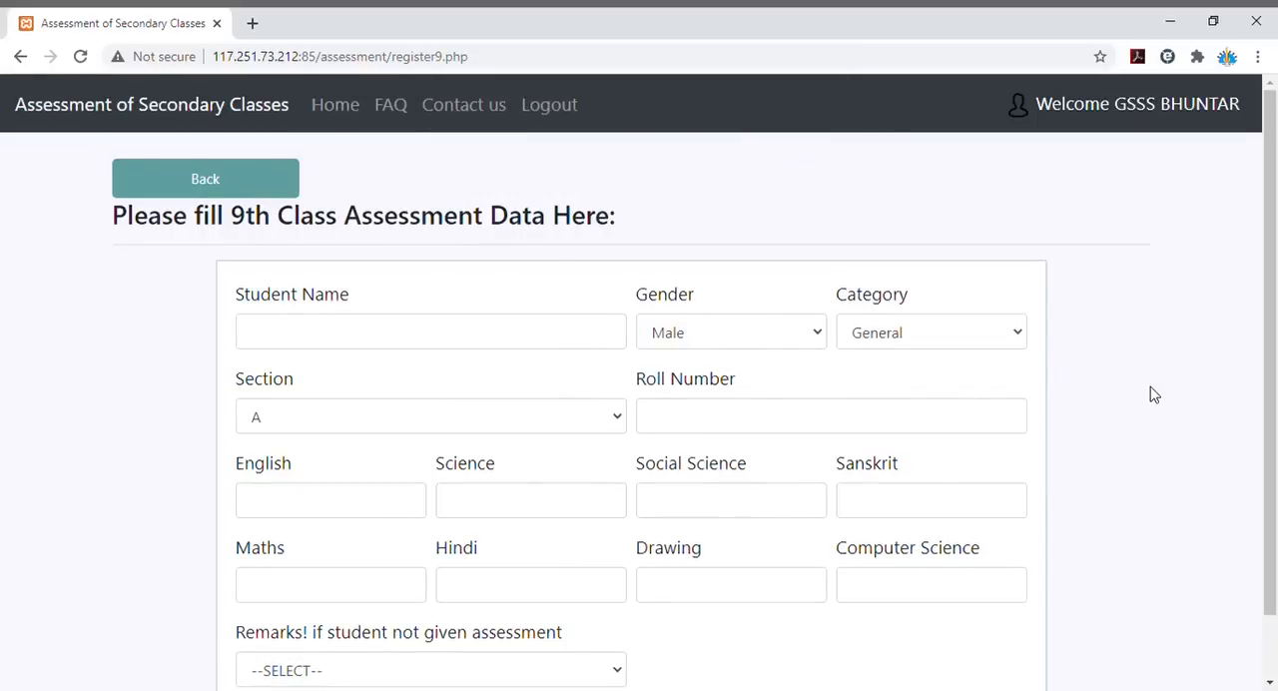
- Edit the first student's record from the 9th class list, set the Science mark to 48, and save it
click(222, 188)
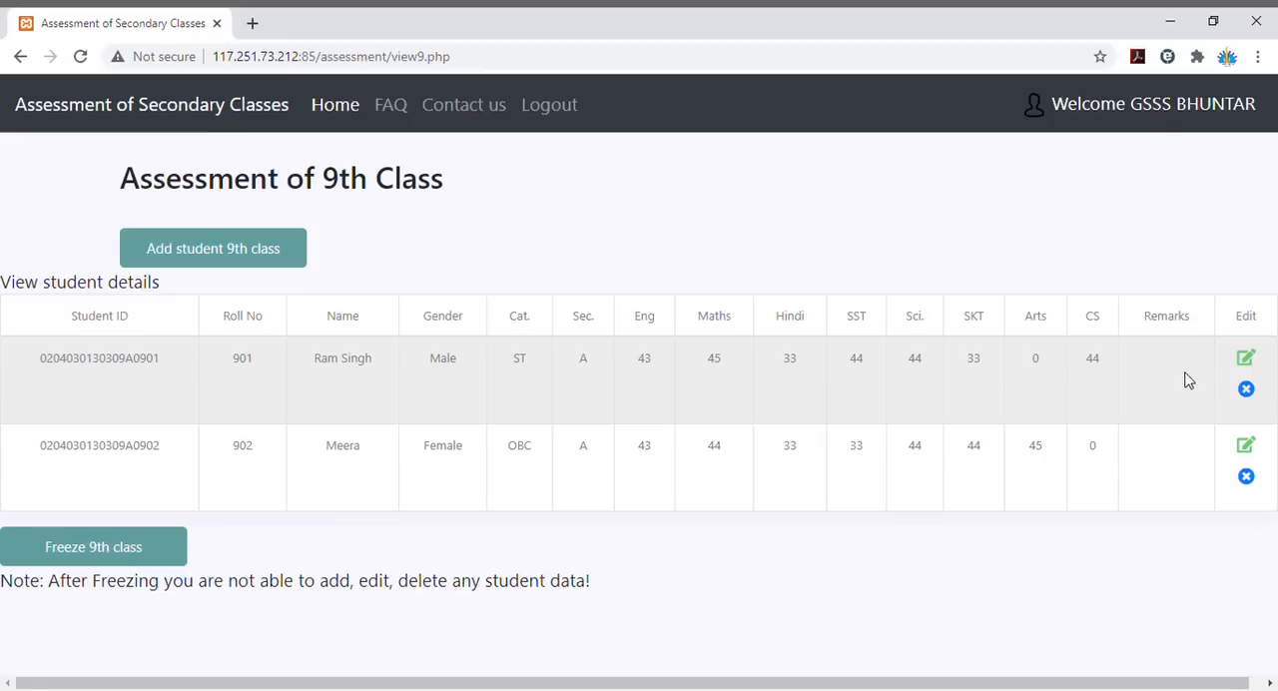
click(1247, 359)
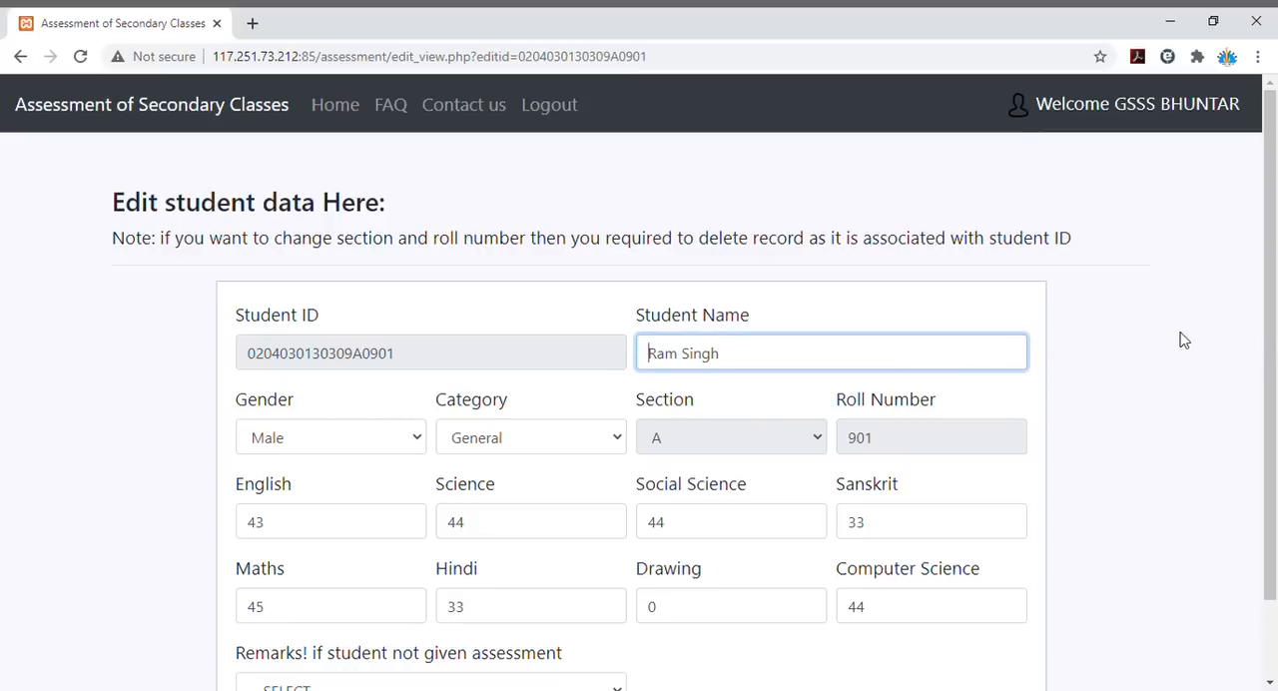
drag(1274, 329, 1277, 445)
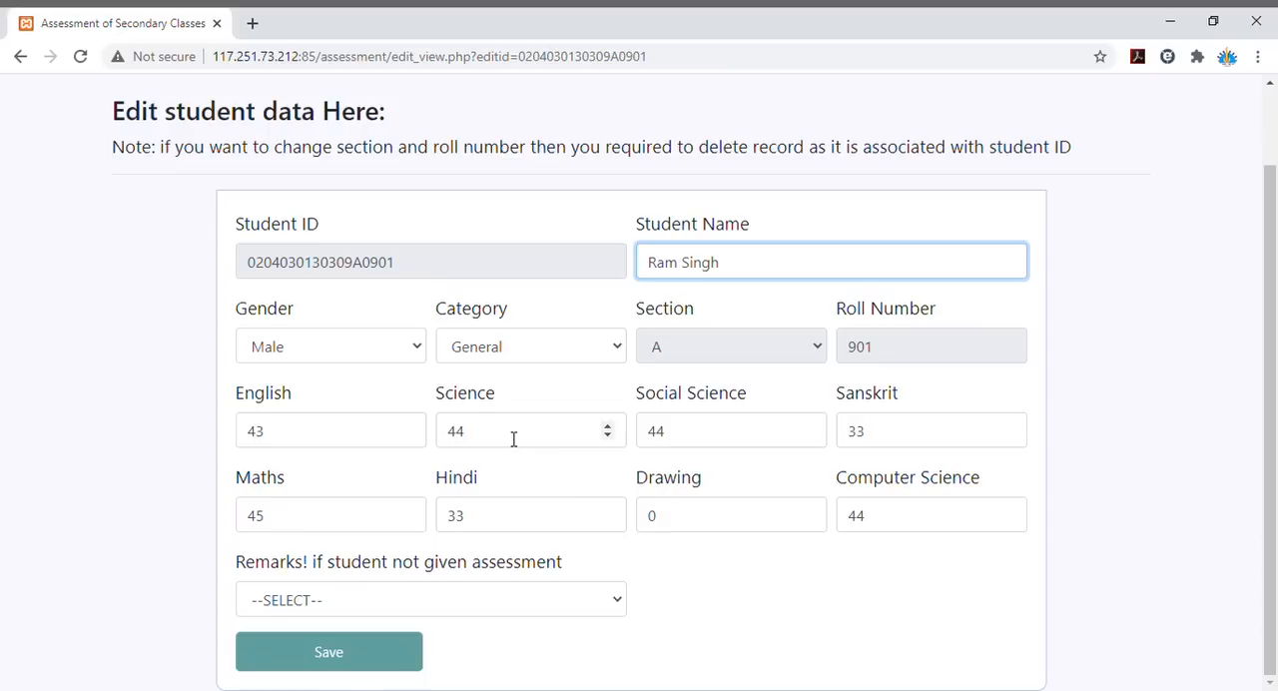
drag(513, 439, 404, 442)
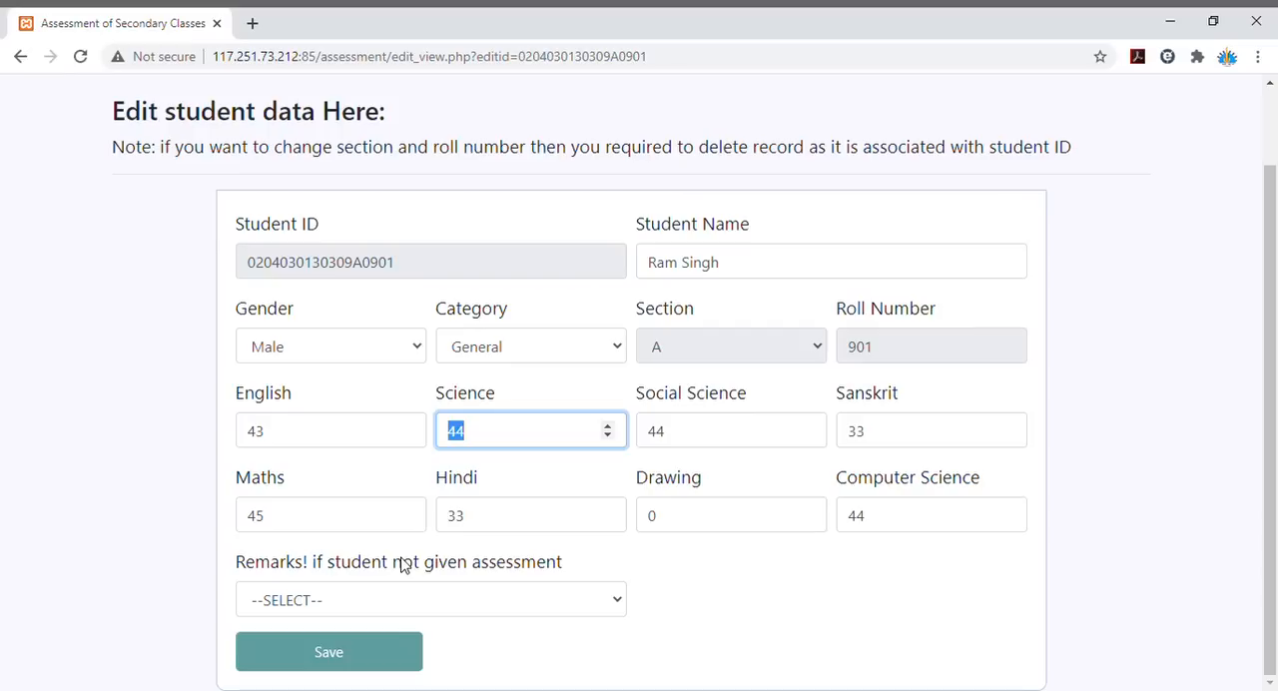
text(48)
key(Tab)
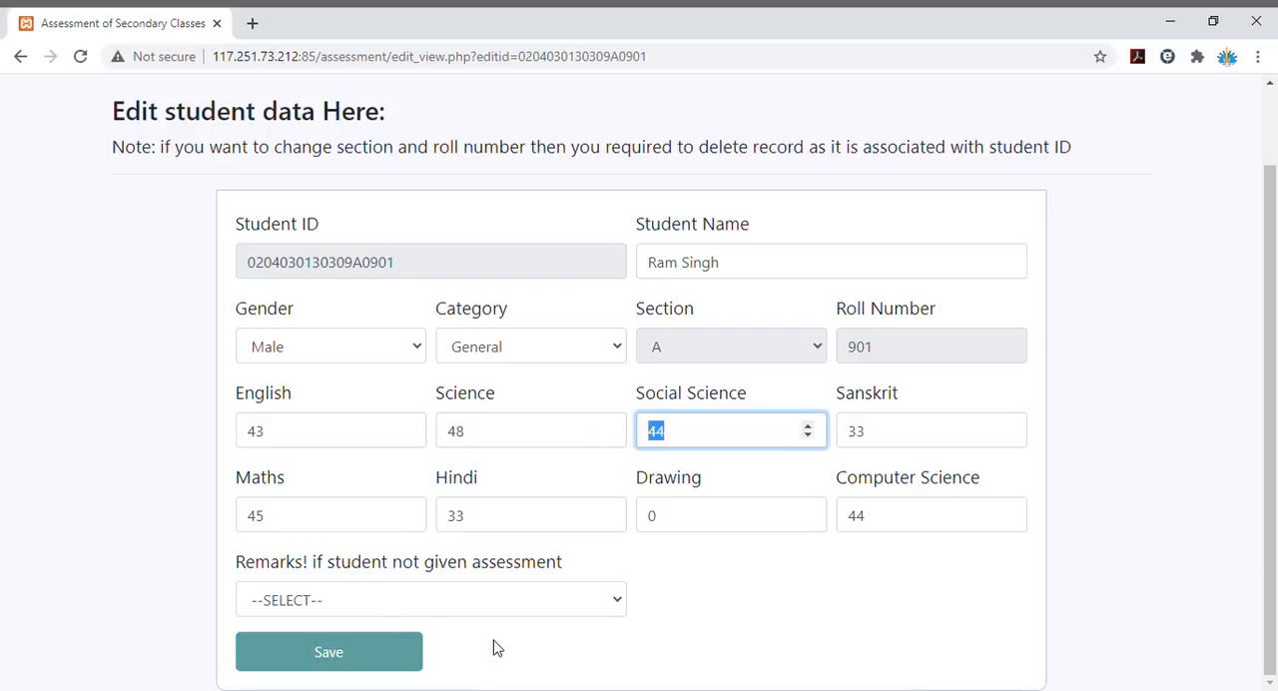
click(365, 659)
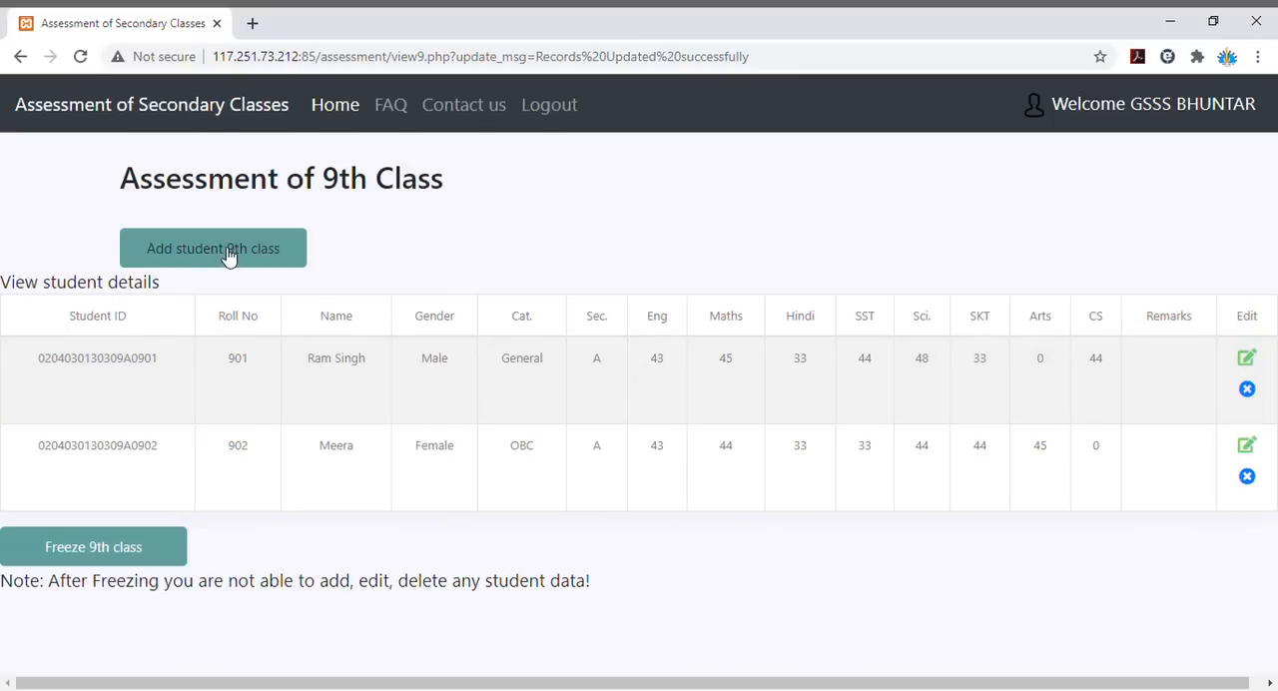
- Add a third 9th class student with name and roll number, keeping gender Male, category General and section A
click(228, 255)
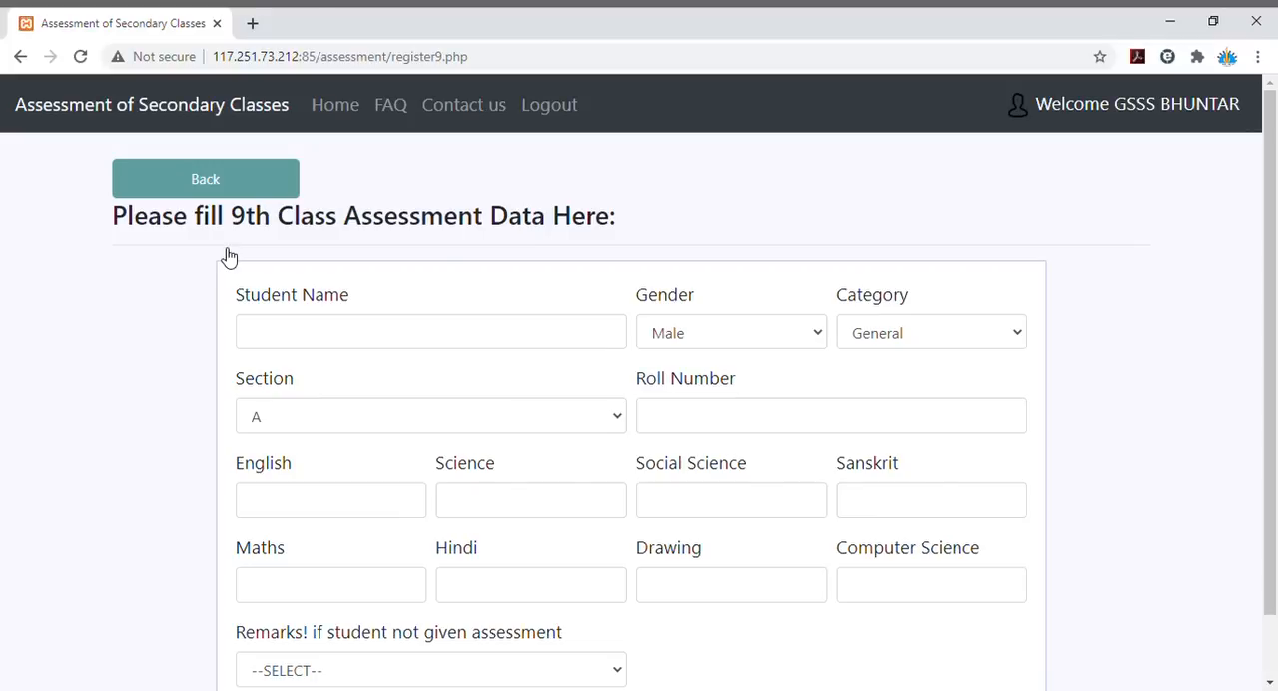
click(450, 330)
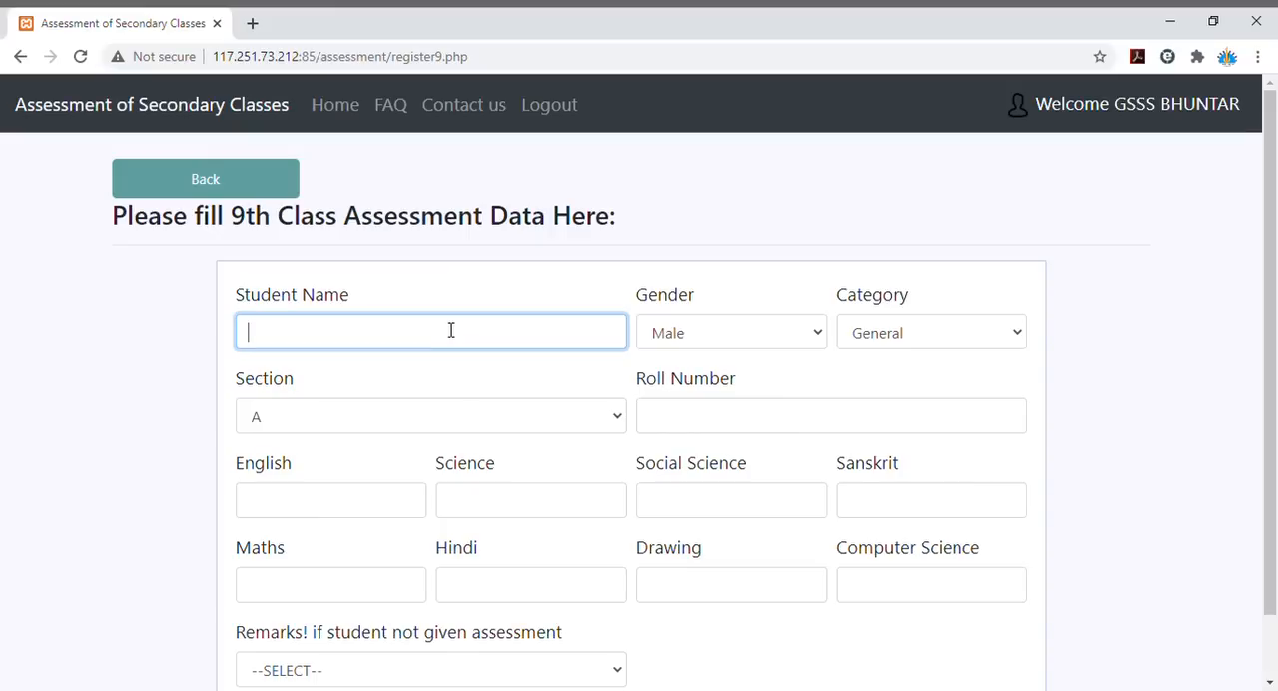
text(Sham)
key(Tab)
key(Tab)
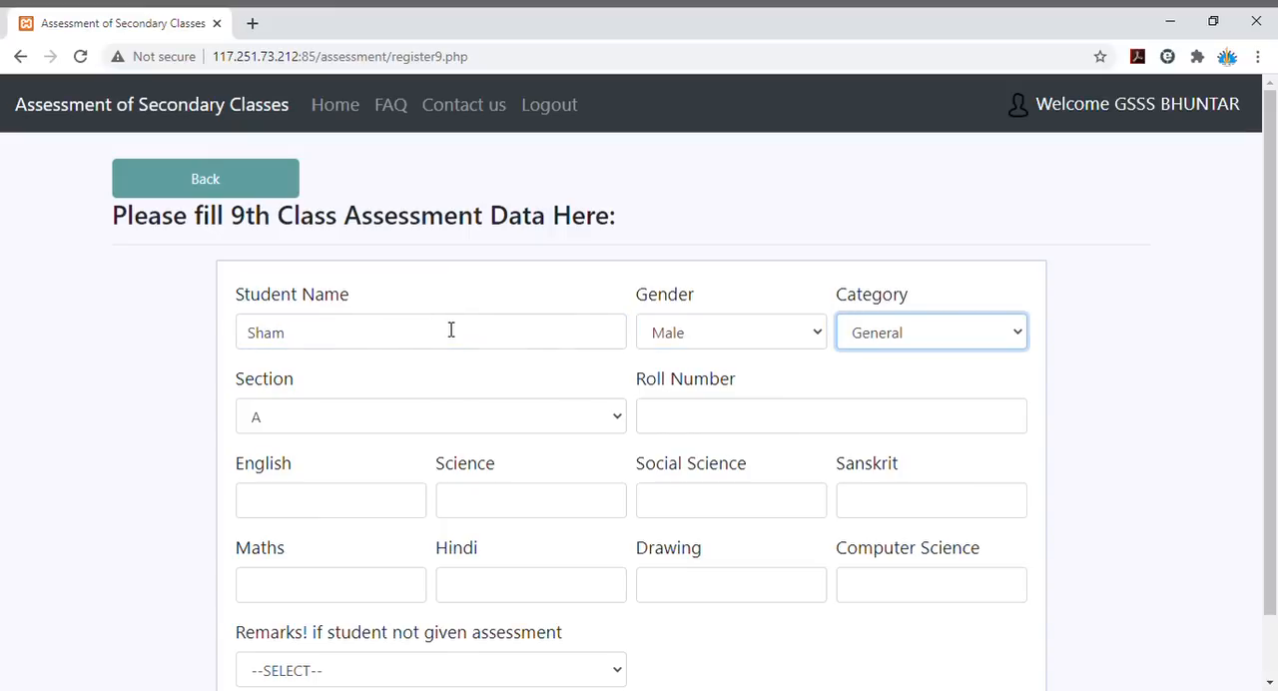
key(Tab)
key(Tab)
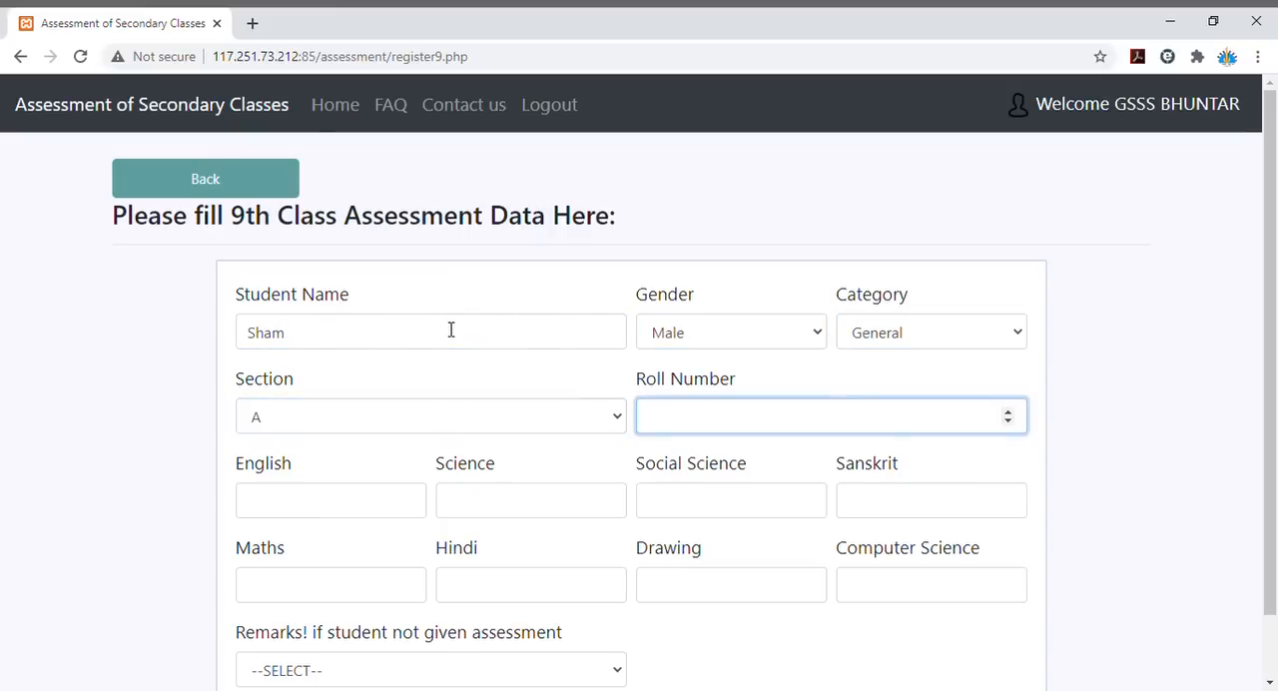
text(903)
key(Tab)
text(67)
- Enter the third student's marks: English 43, Science 33, Social Science 33 and Sanskrit 44
key(Tab)
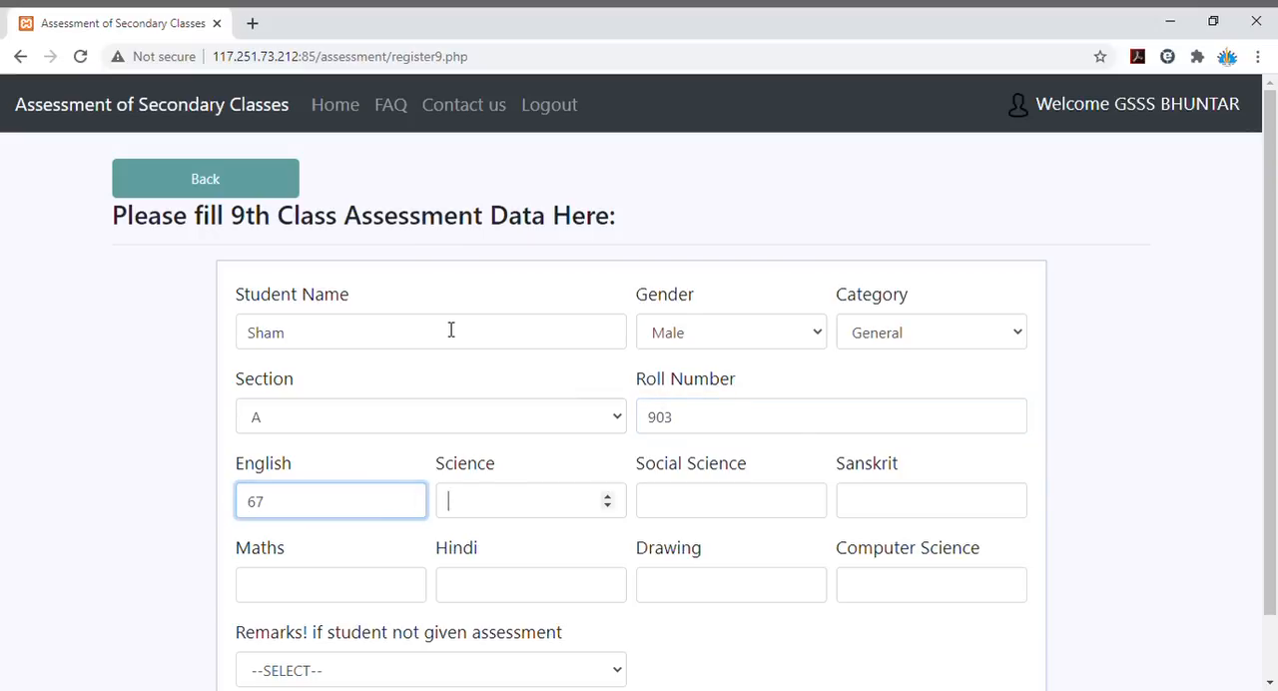
click(291, 515)
key(BackSpace)
key(BackSpace)
text(43)
key(Tab)
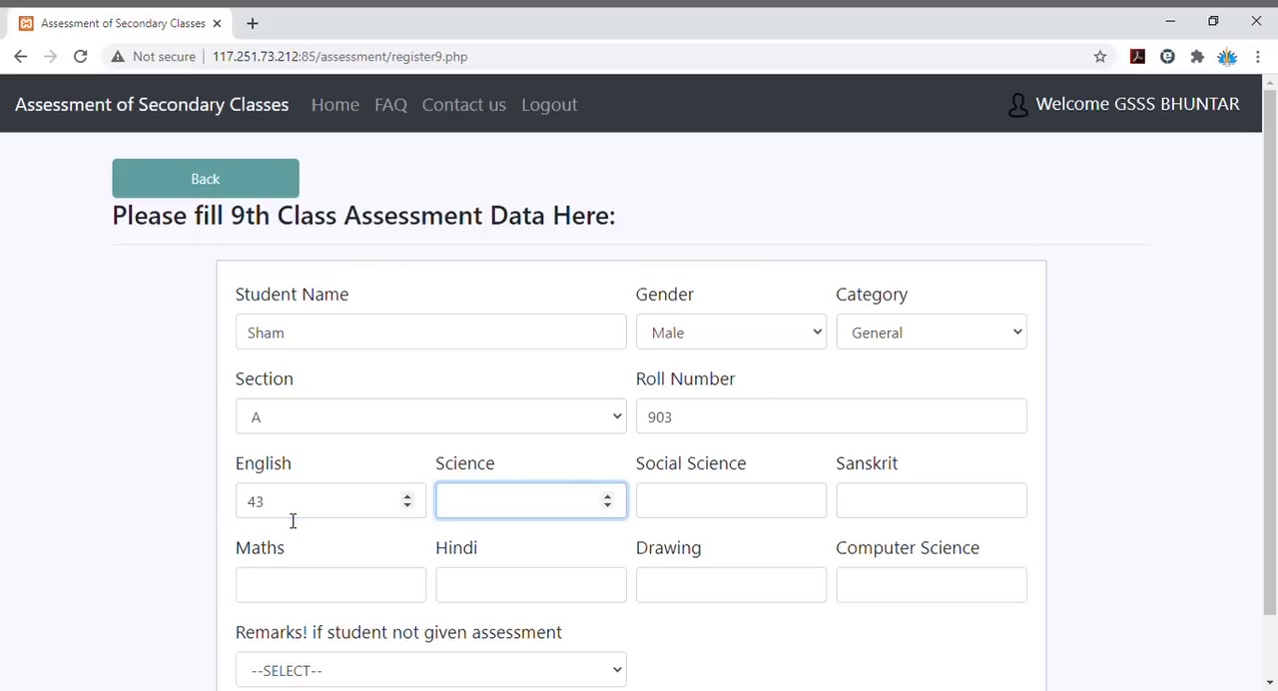
text(33)
key(Tab)
text(33)
key(Tab)
text(4)
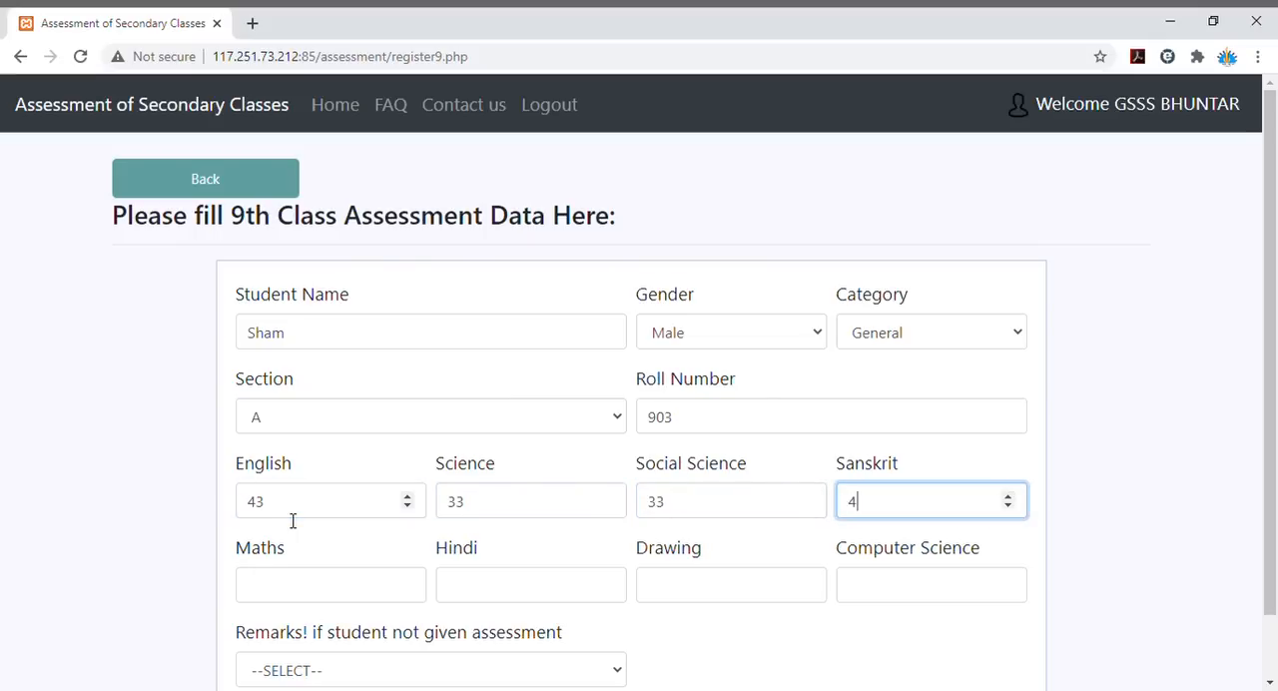
text(4)
- Enter marks of 43 for Maths, 44 for Hindi and 44 for Computer Science, leaving Drawing blank, and save the record
key(Tab)
text(43)
key(Tab)
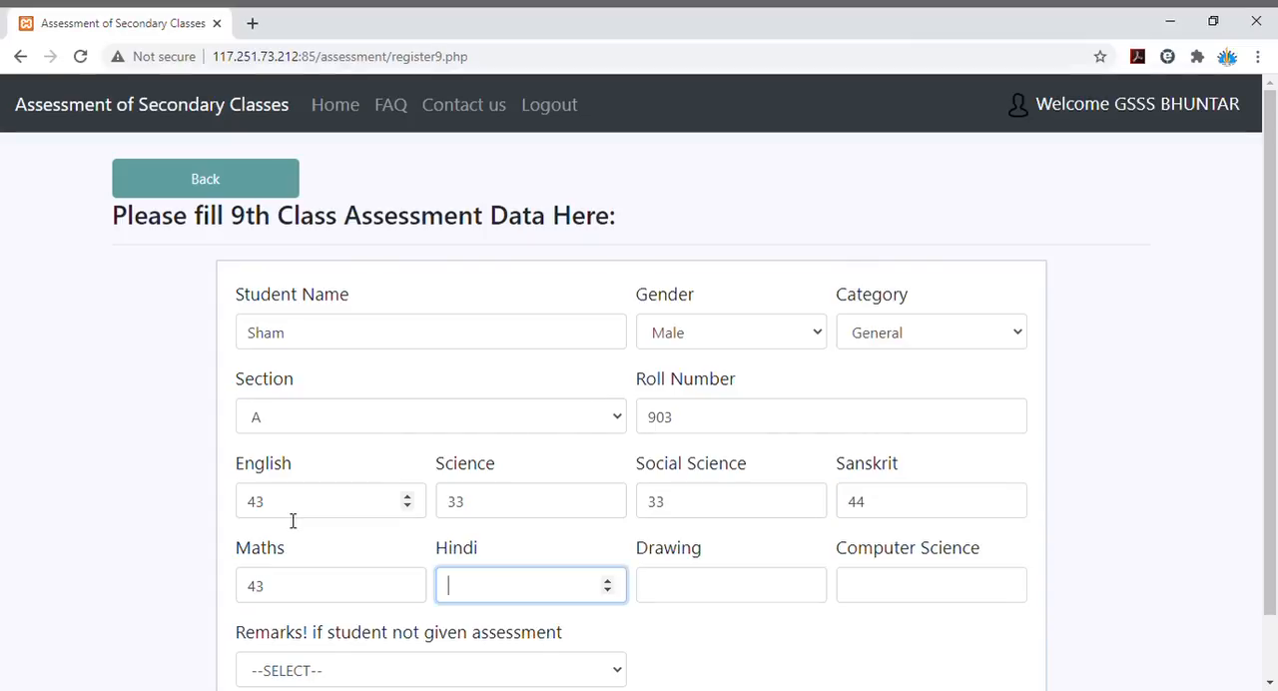
text(44)
key(Tab)
key(Tab)
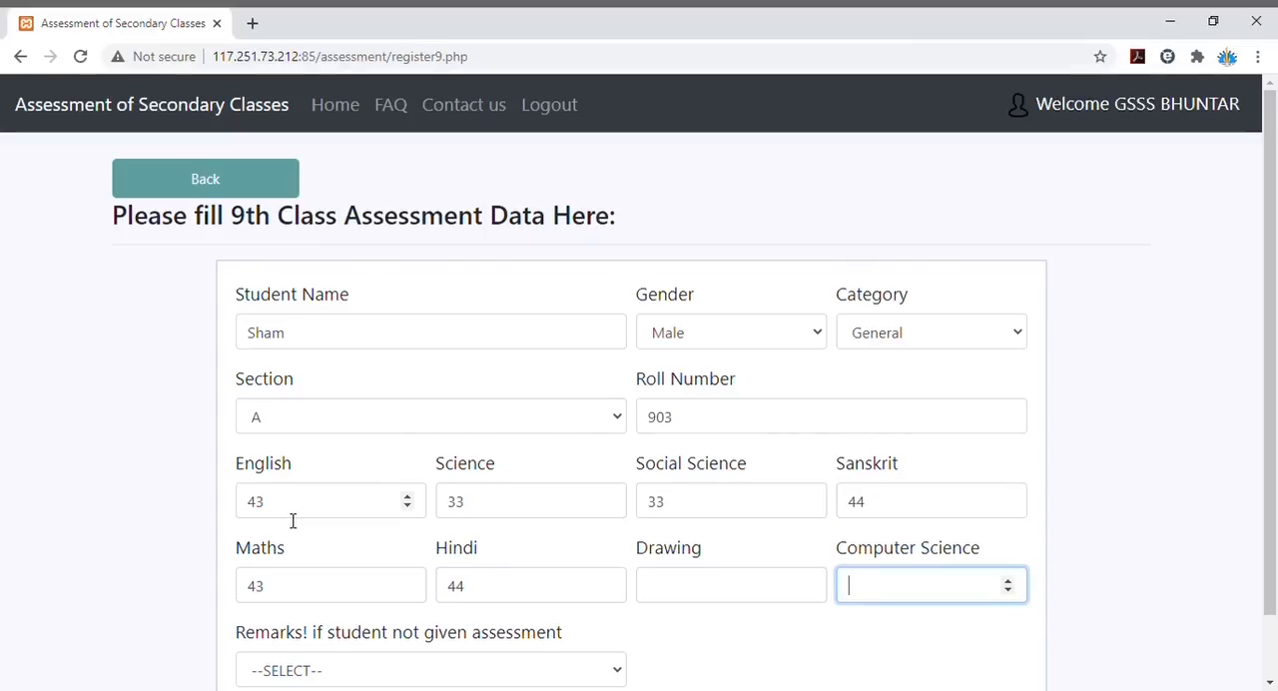
text(44)
key(Tab)
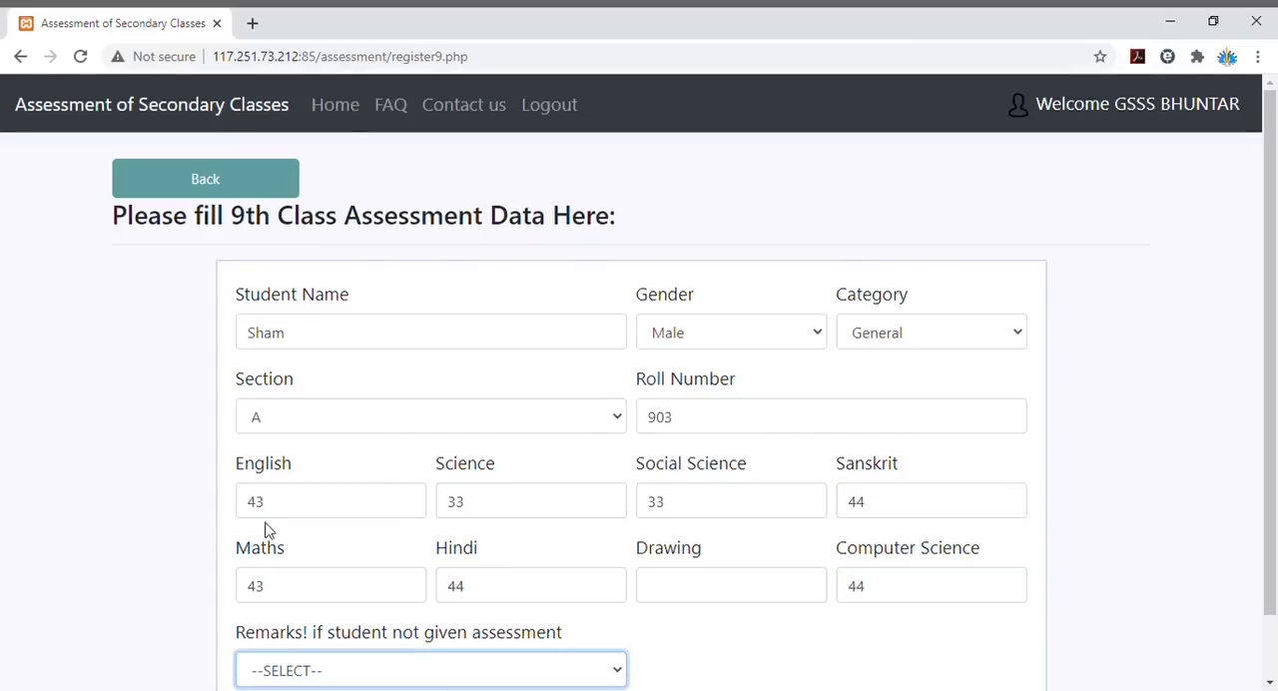
scroll(1064, 463, down, 1)
key(Tab)
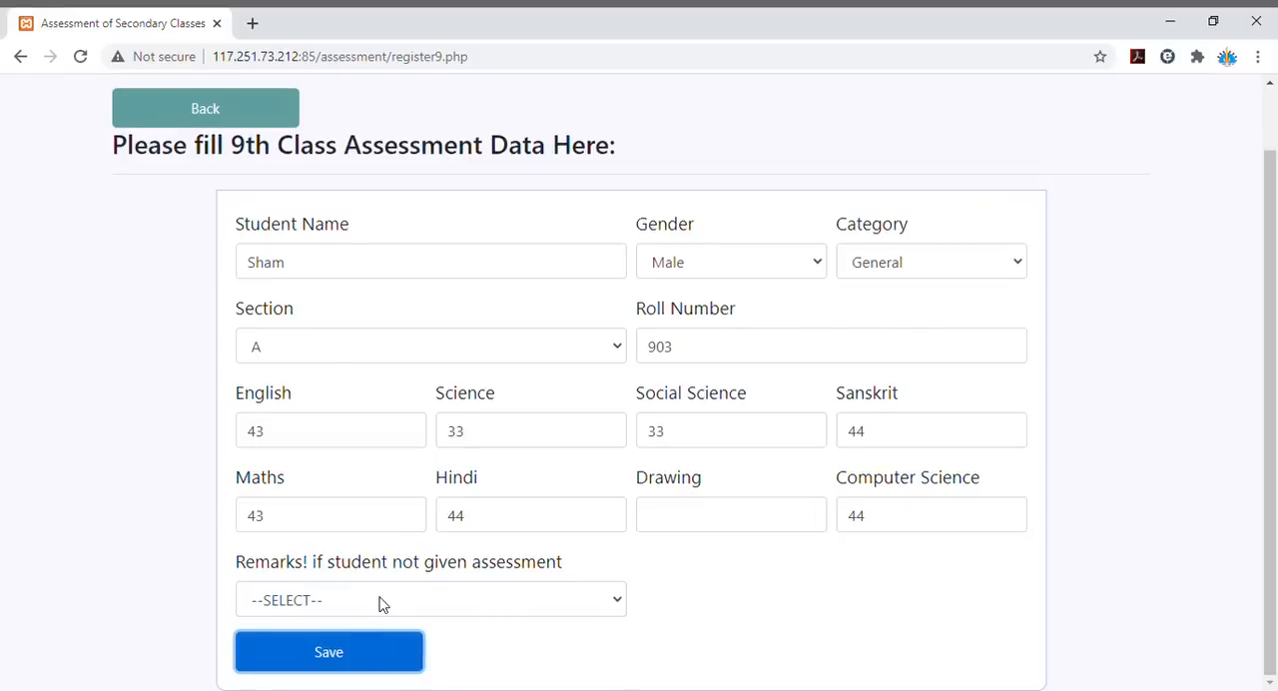
click(348, 653)
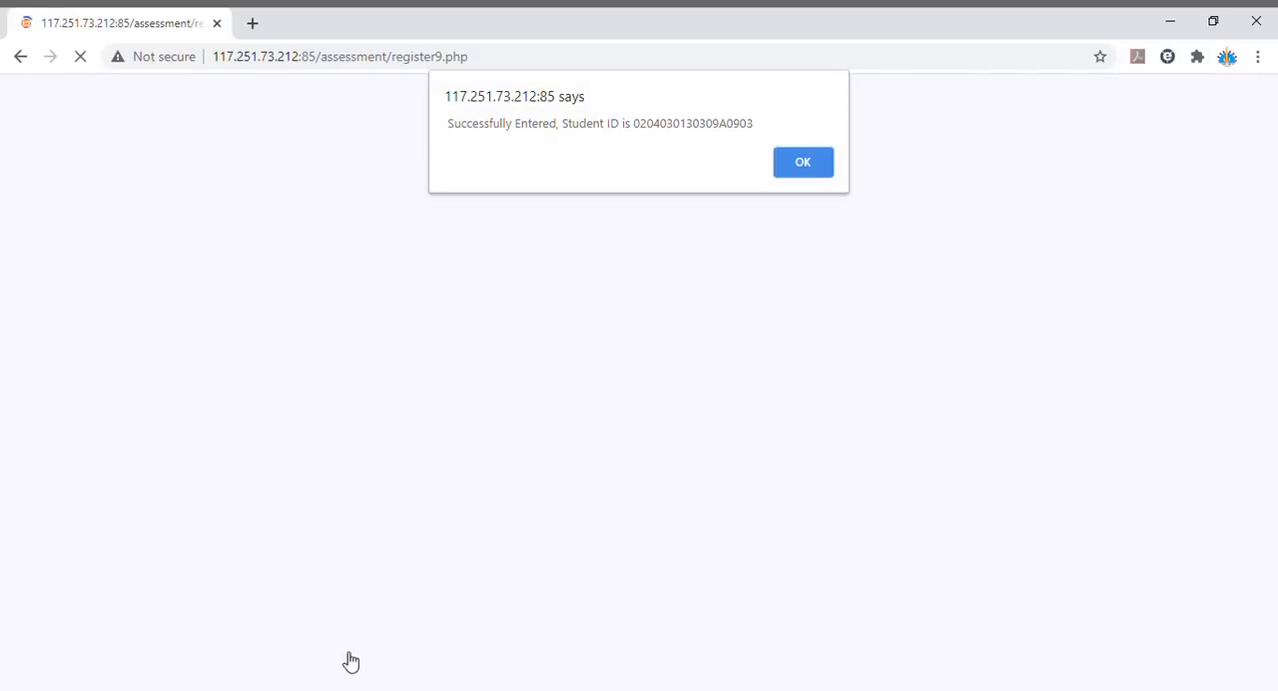
click(805, 171)
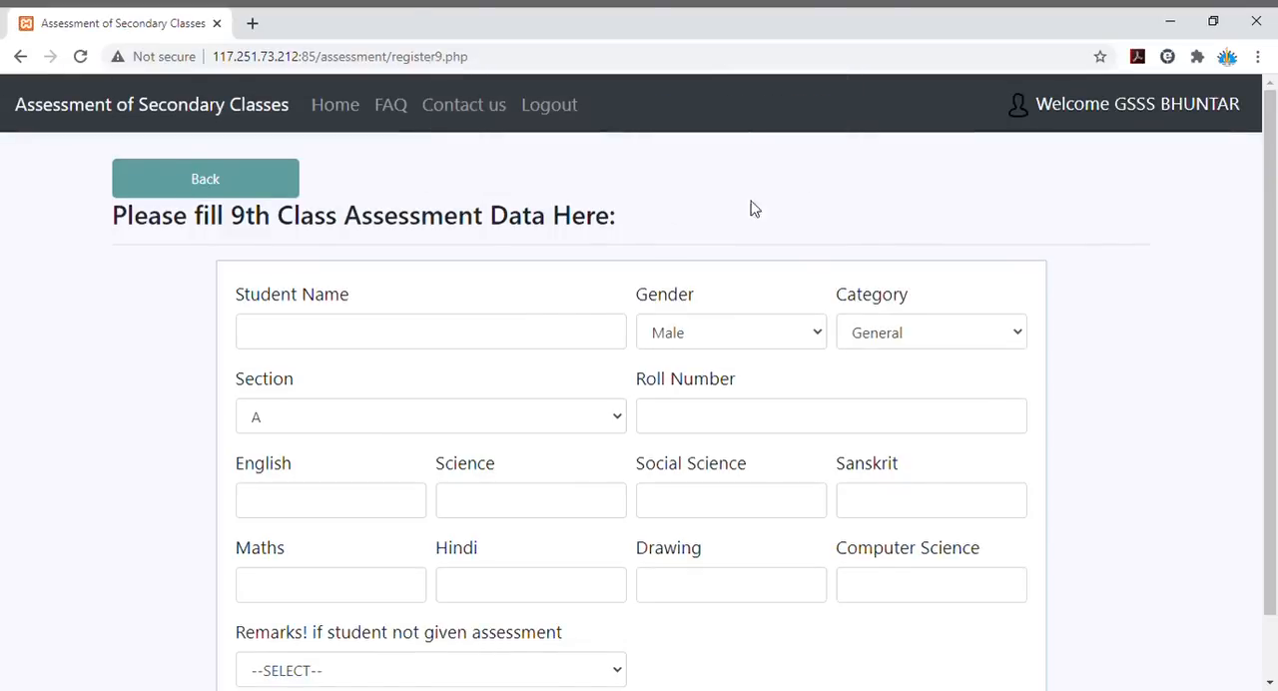
click(422, 339)
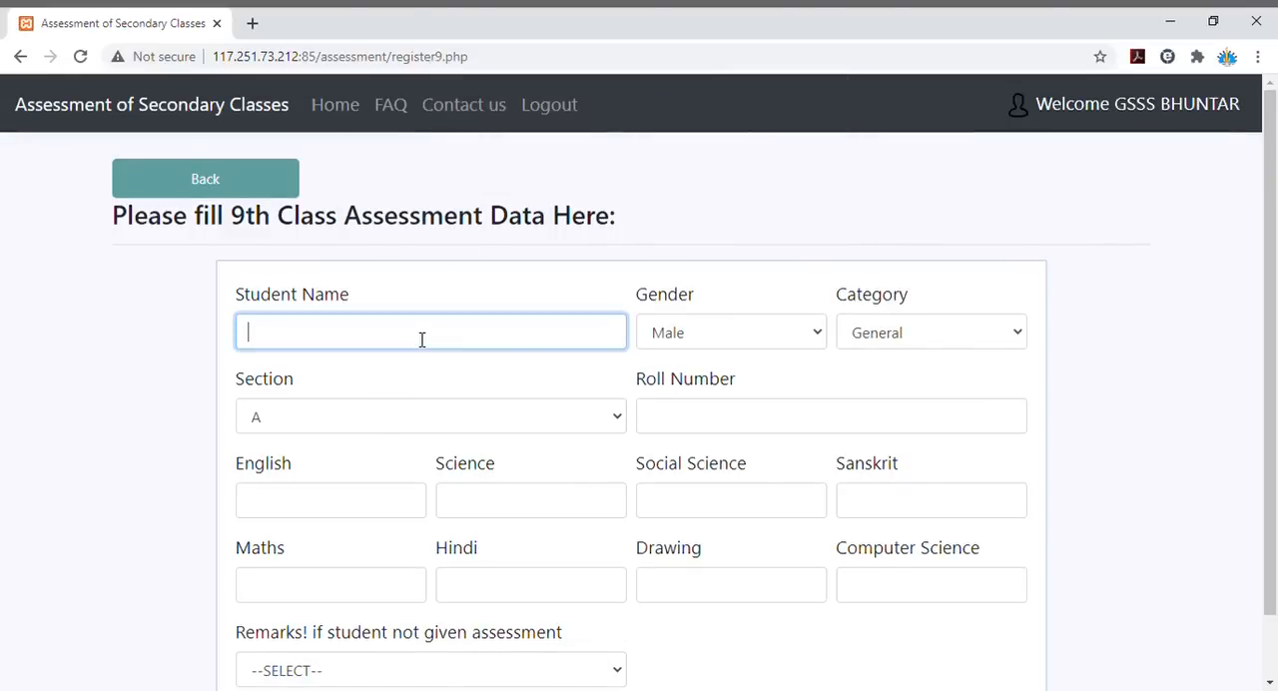
click(738, 507)
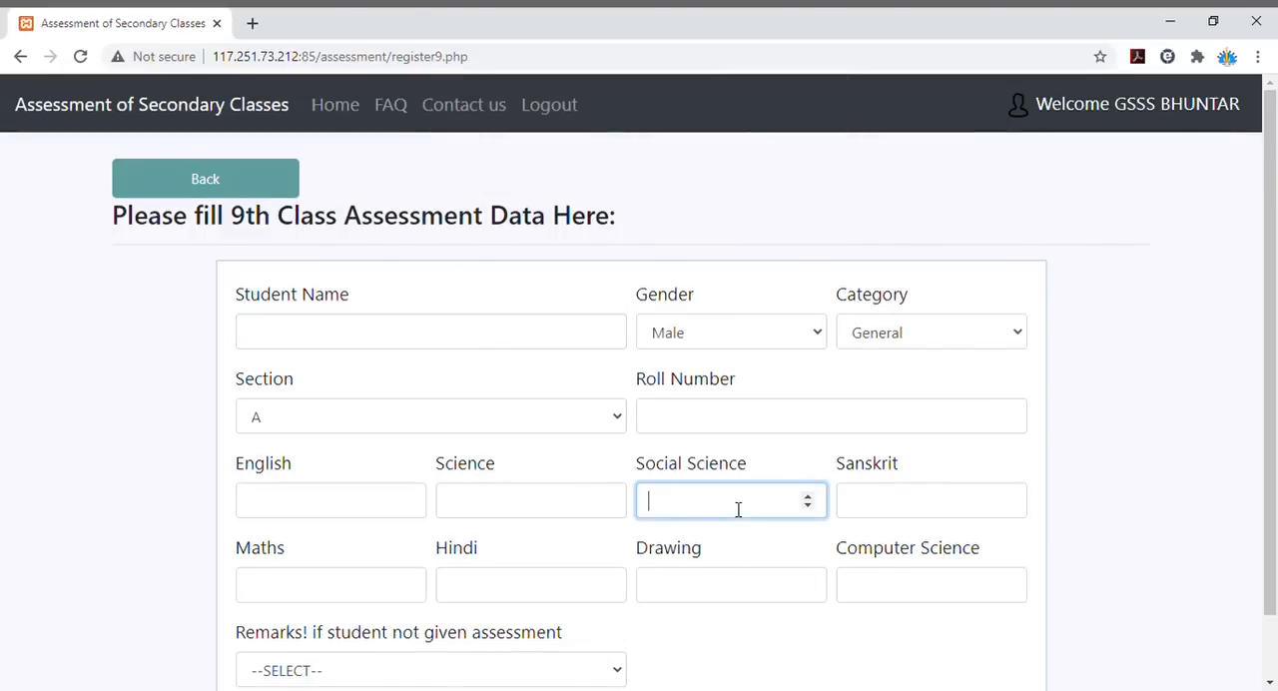
click(497, 508)
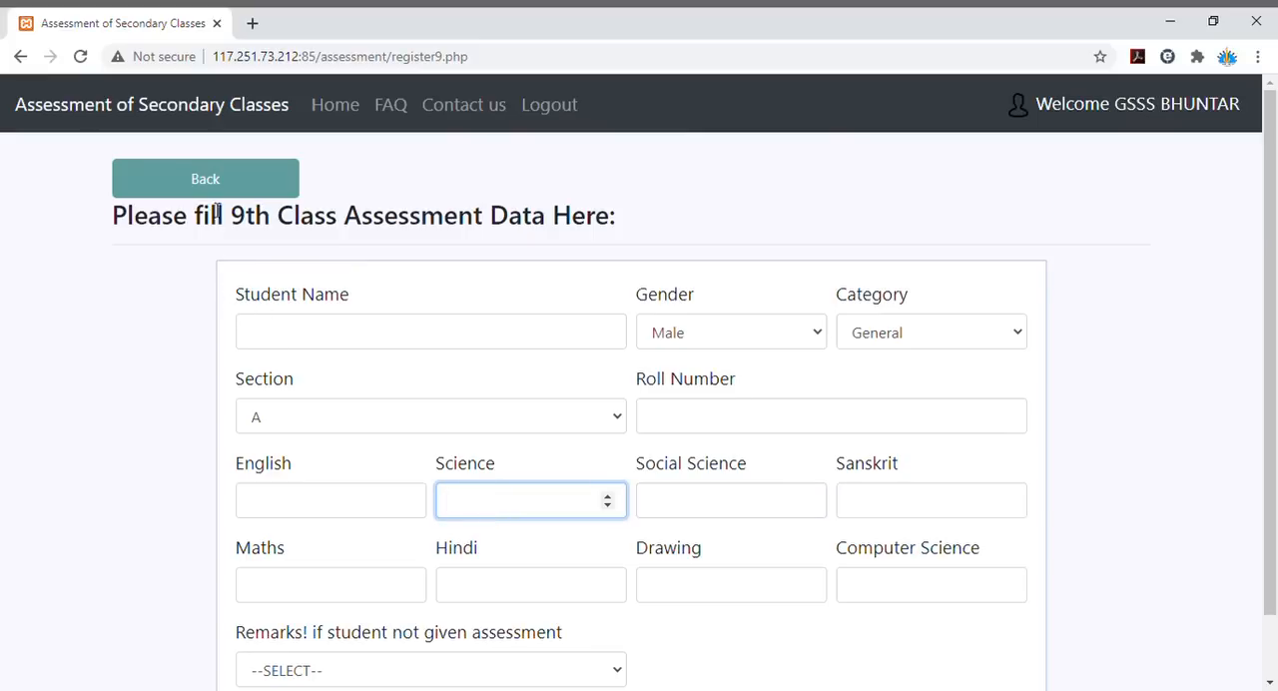
- Leave the blank entry form and return to the list of 9th class students
click(233, 192)
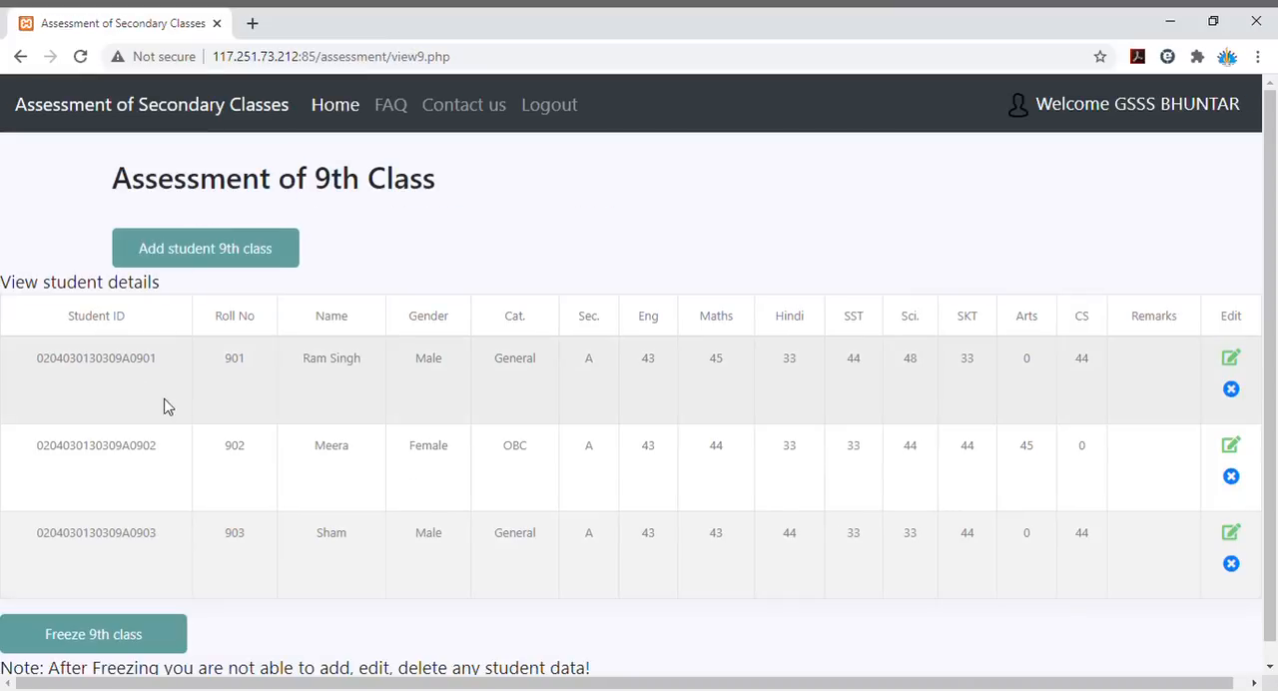
- Examine the fields of the Arts 11th class student entry form and return to the class selection page without entering data
click(264, 265)
click(335, 117)
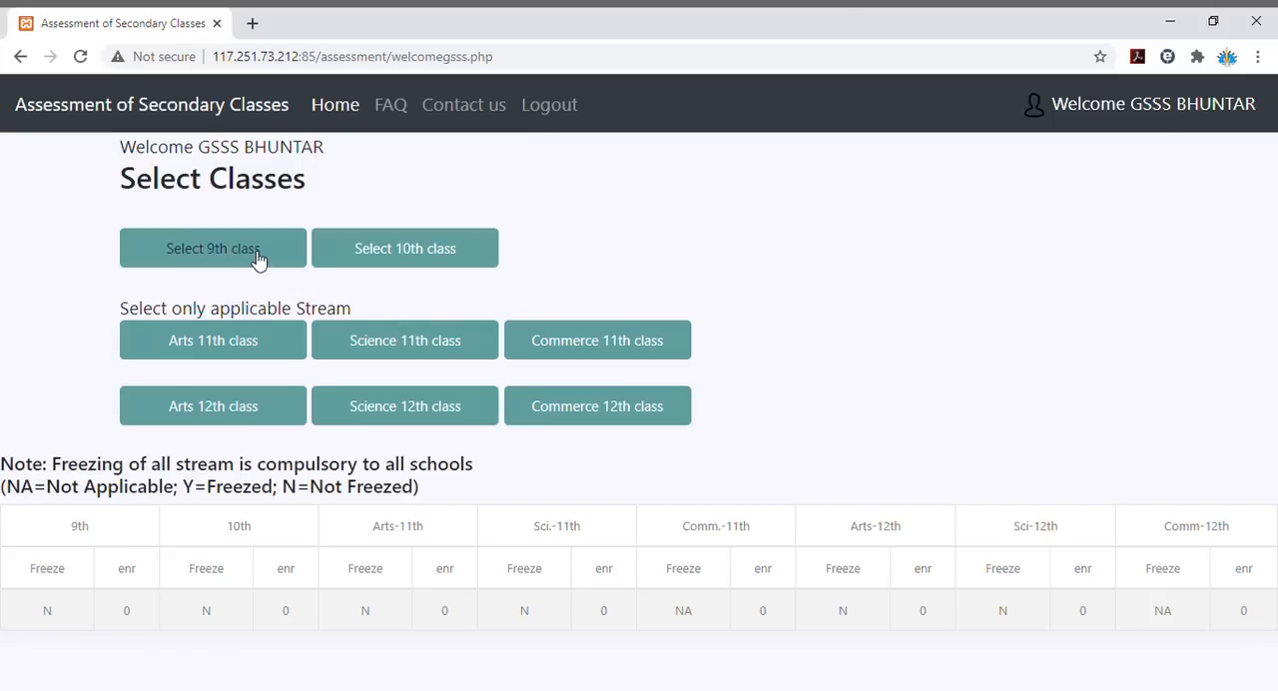
click(235, 345)
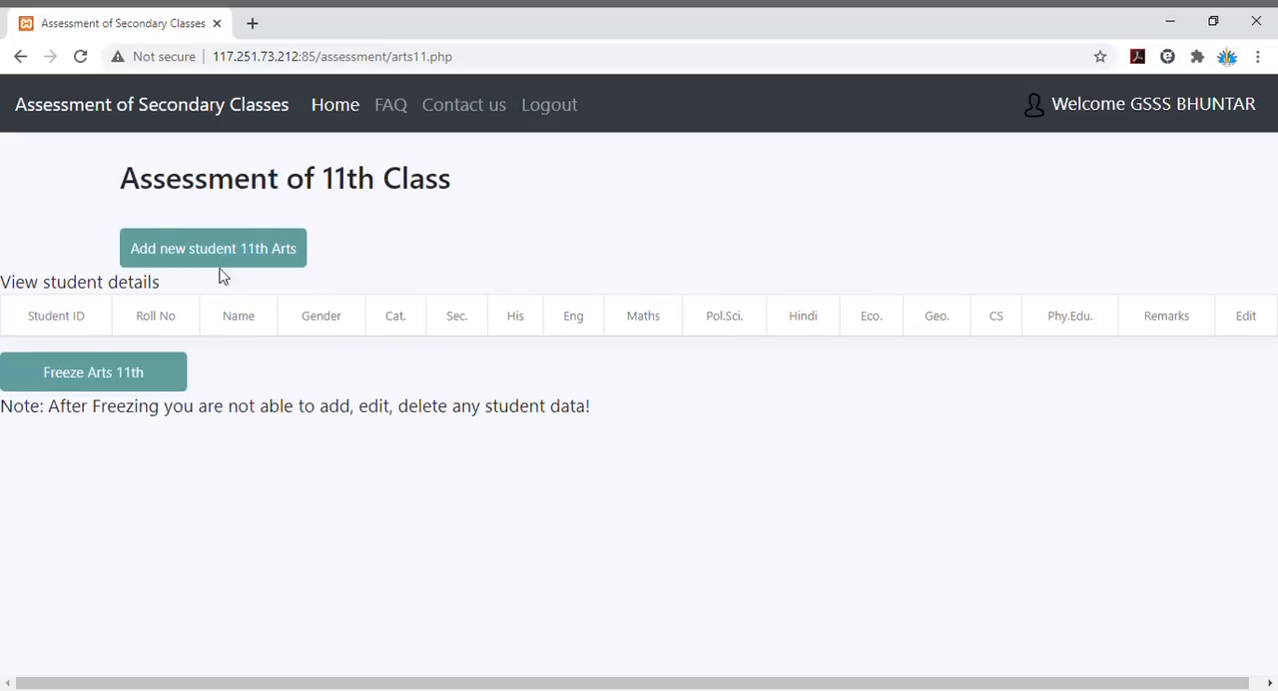
click(236, 255)
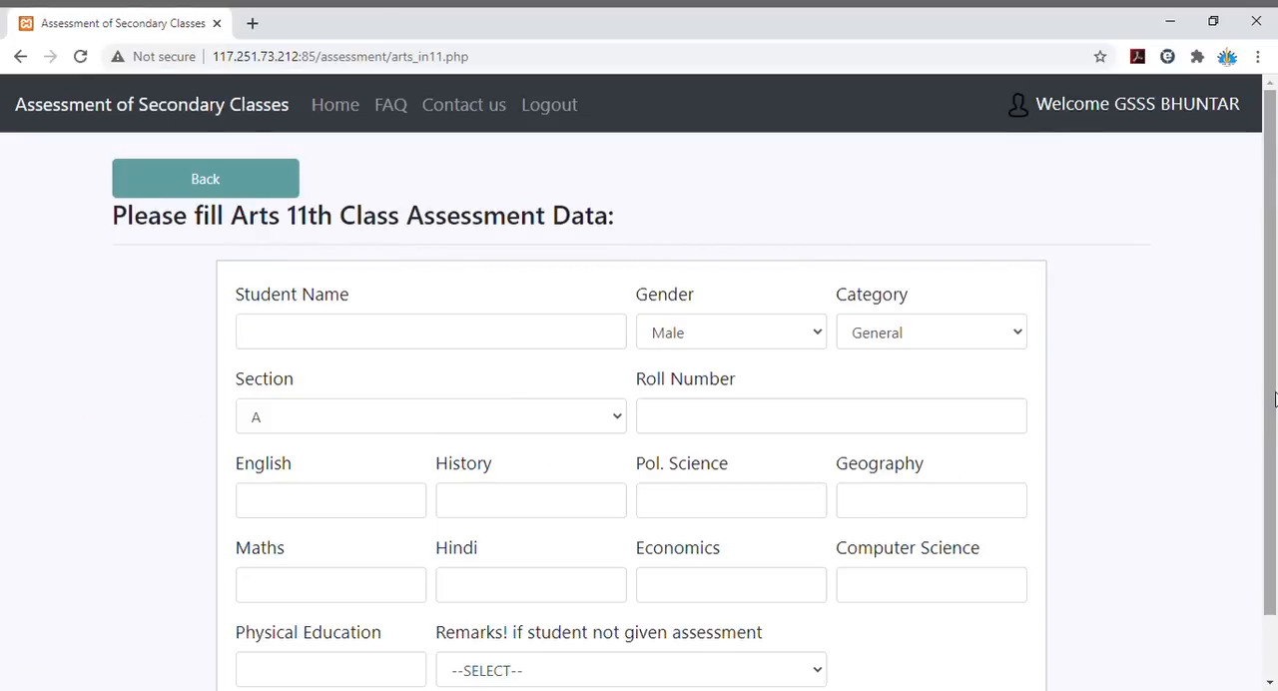
drag(1274, 399, 1273, 469)
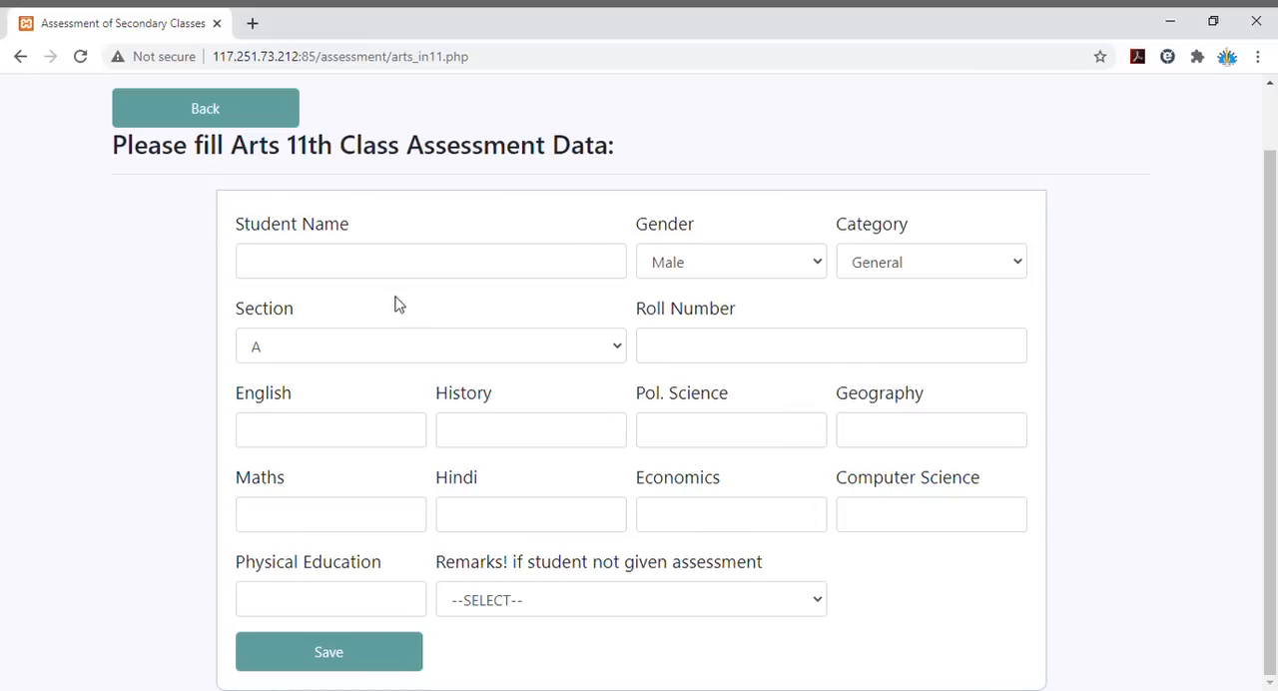
click(203, 111)
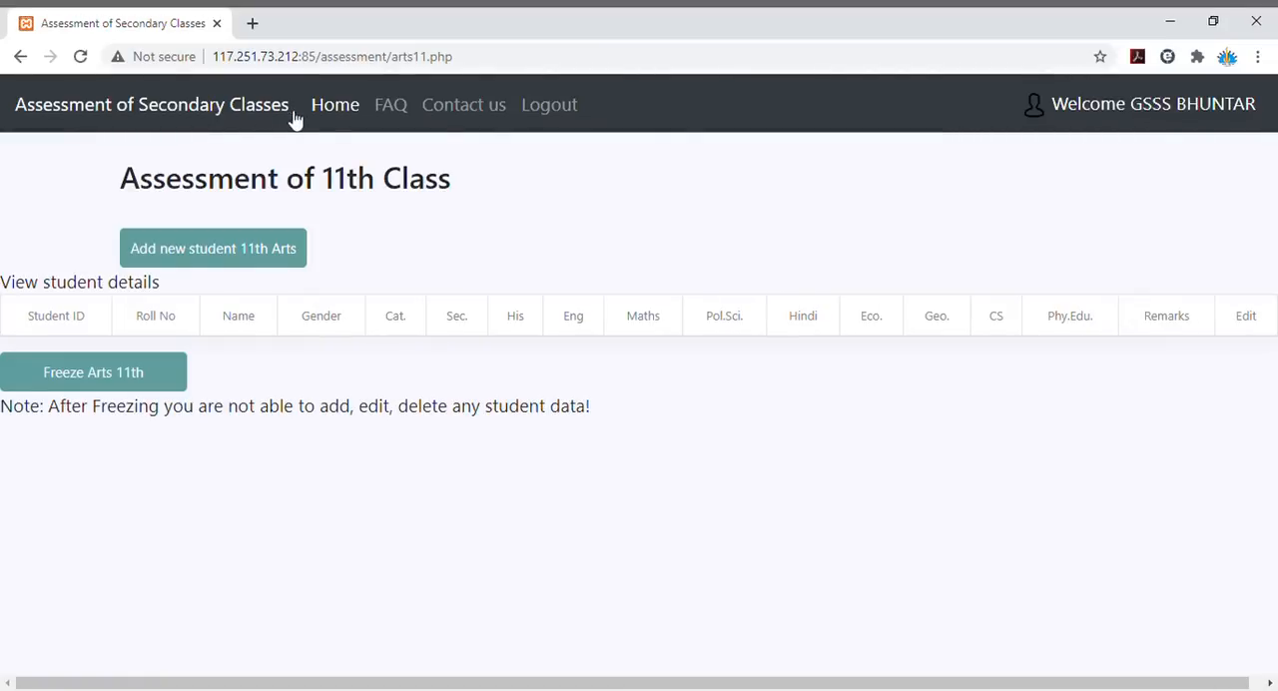
click(329, 115)
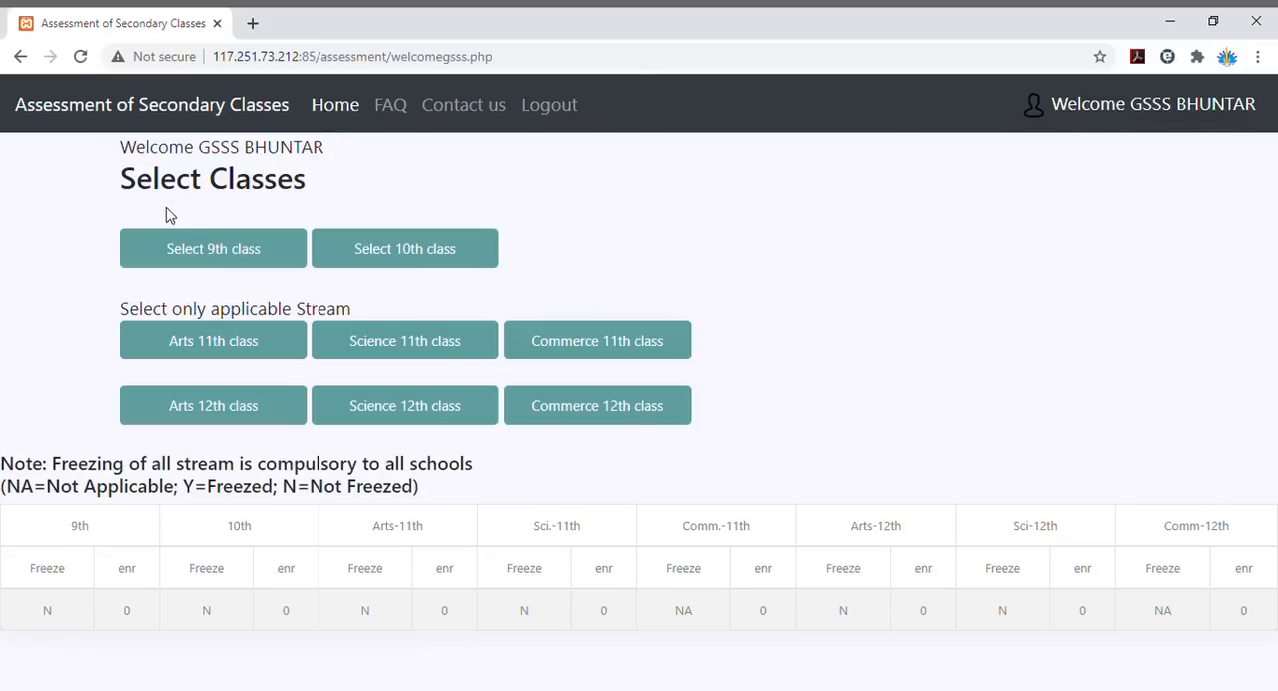
- Review the 9th class student list and freeze the 9th class data
click(206, 249)
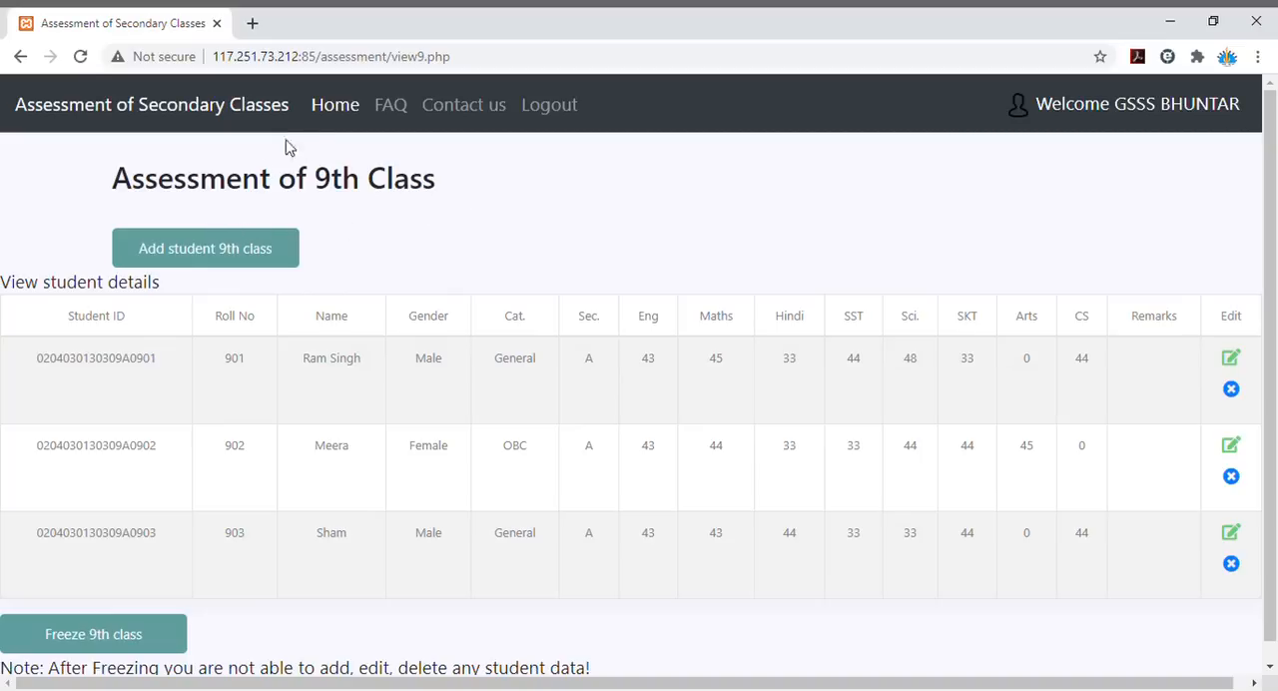
click(325, 106)
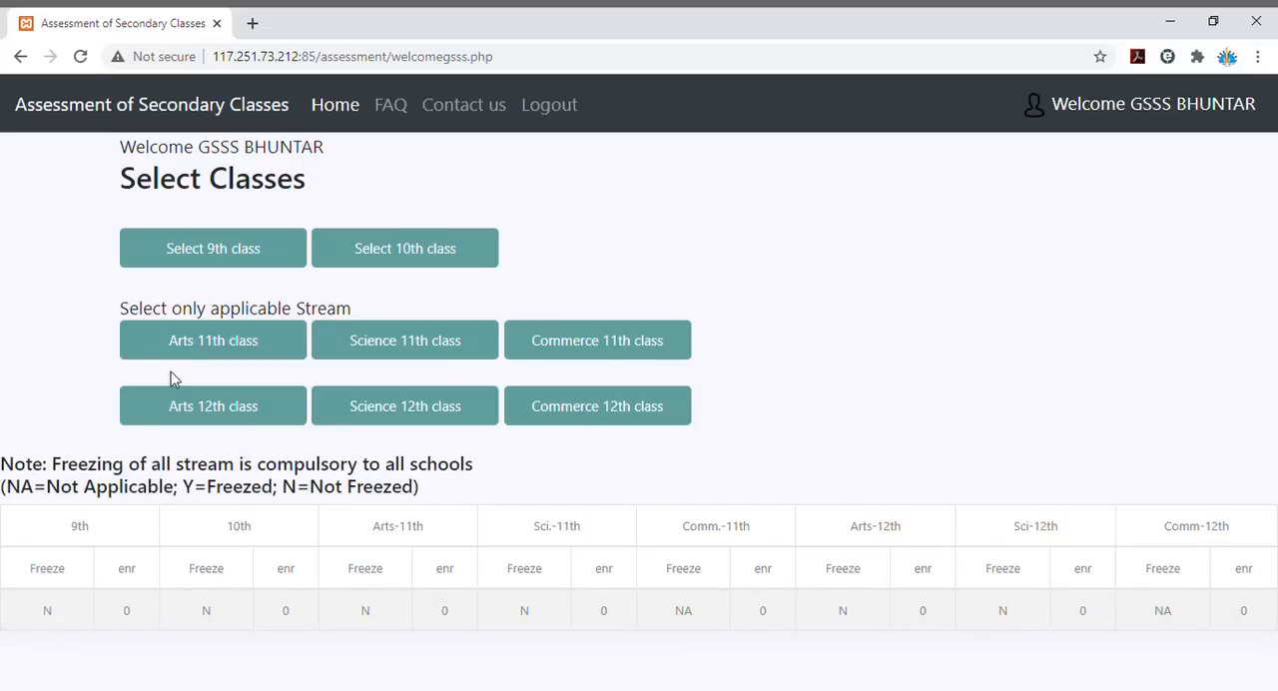
click(228, 250)
click(210, 254)
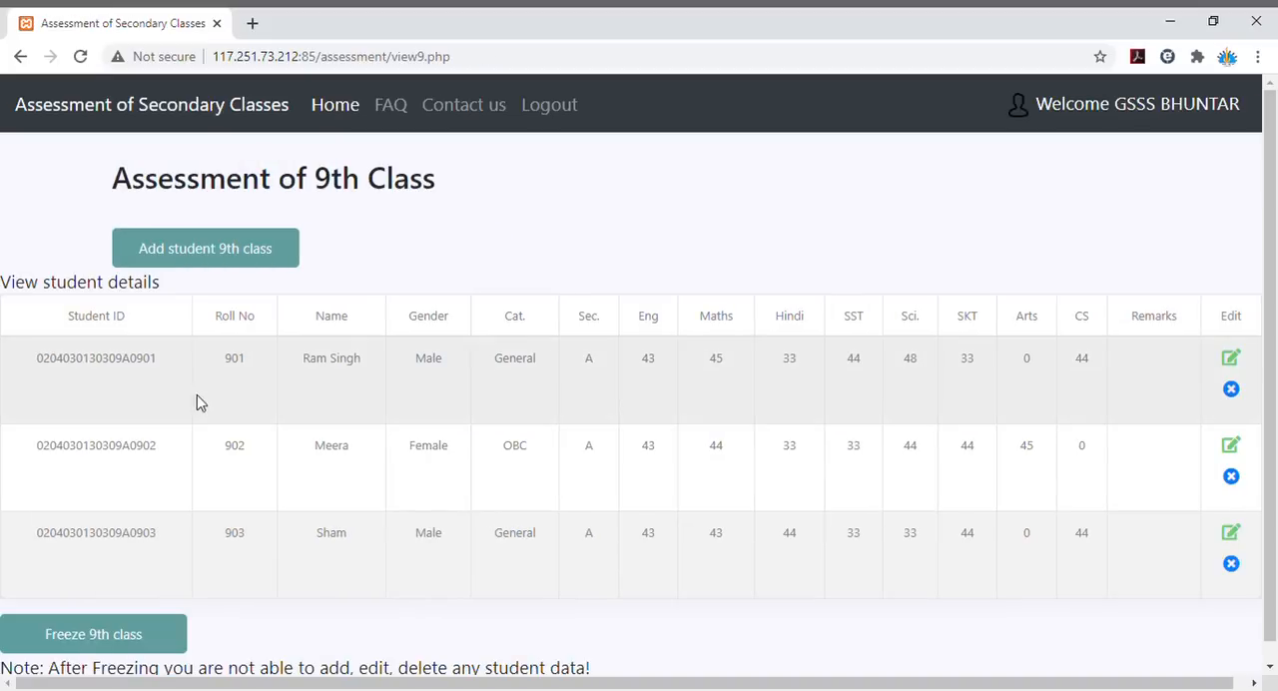
click(127, 645)
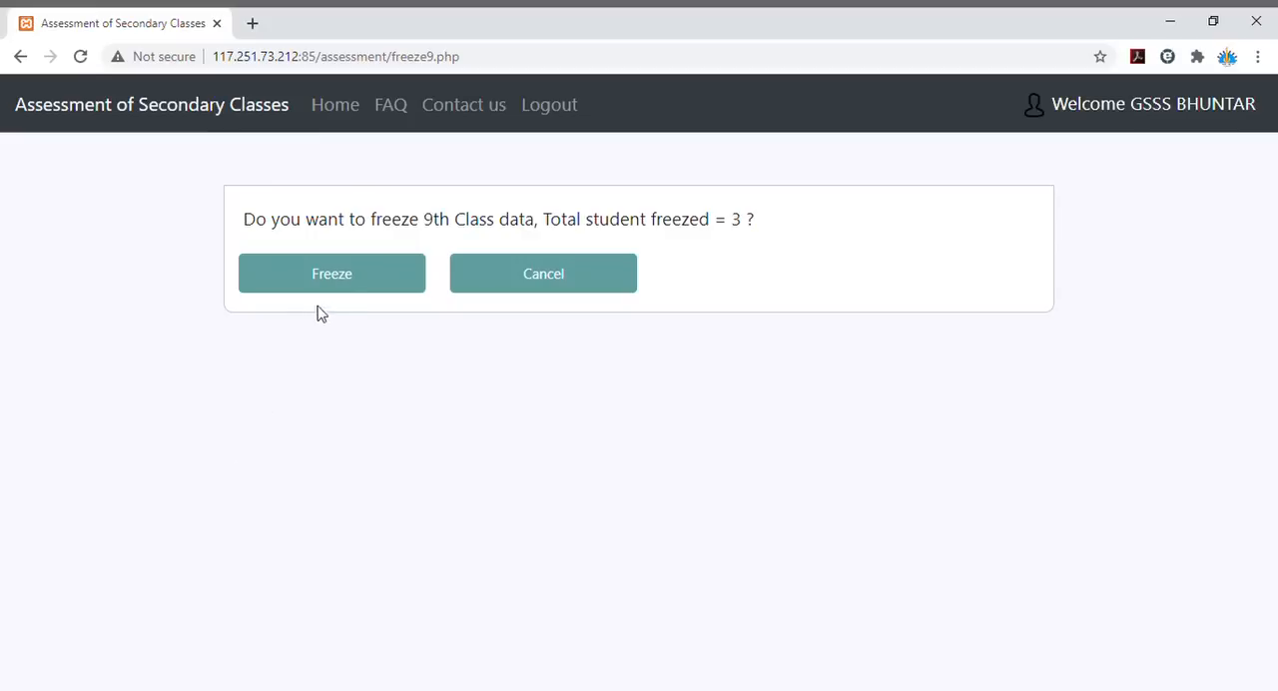
click(352, 274)
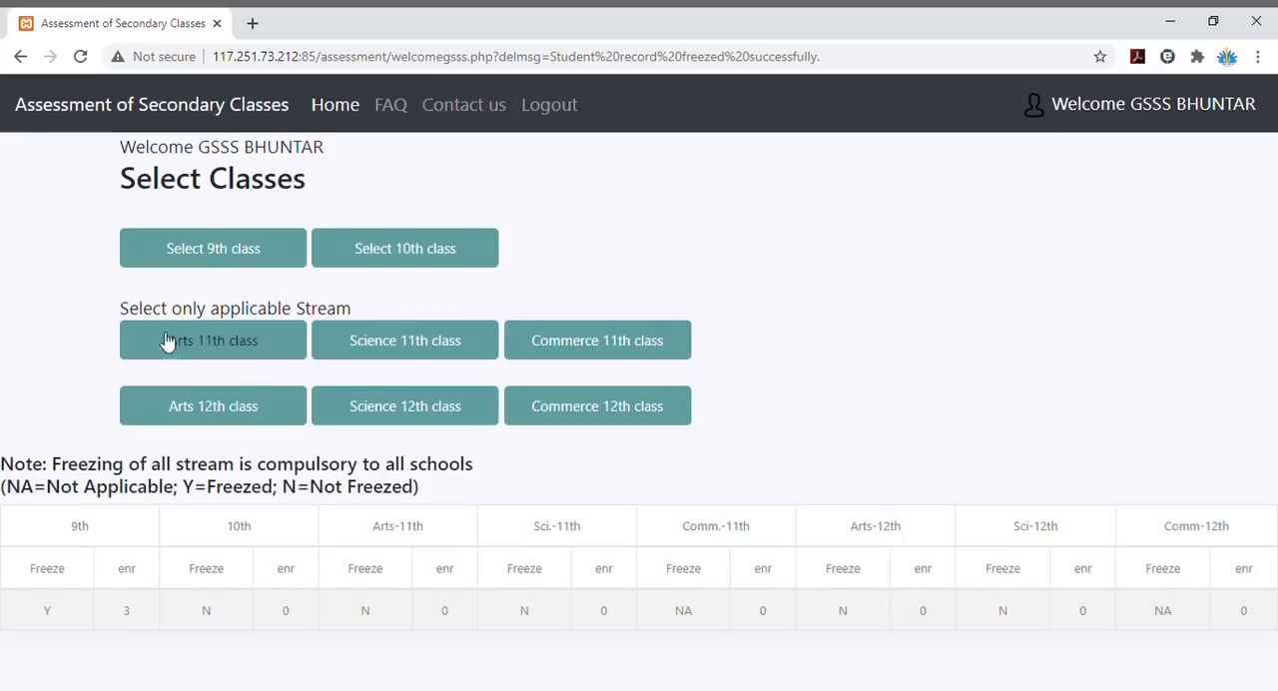
- Try to add another student to the frozen 9th class and return to the class selection page
click(224, 249)
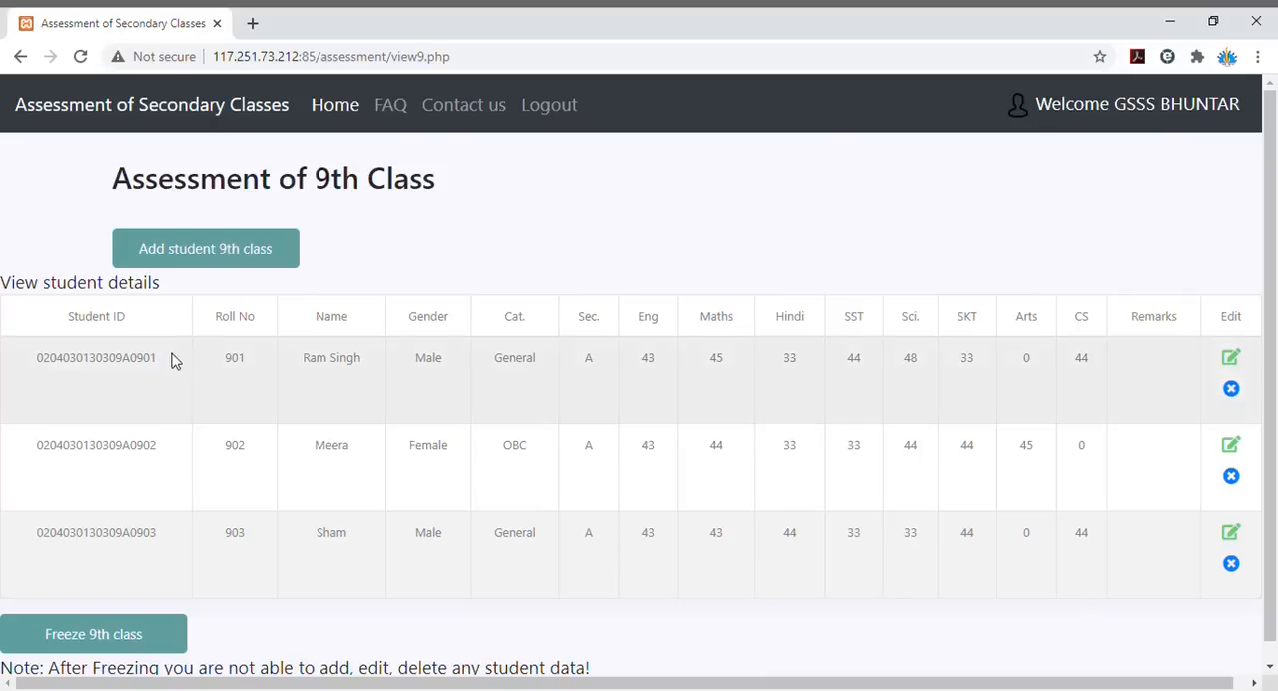
click(226, 250)
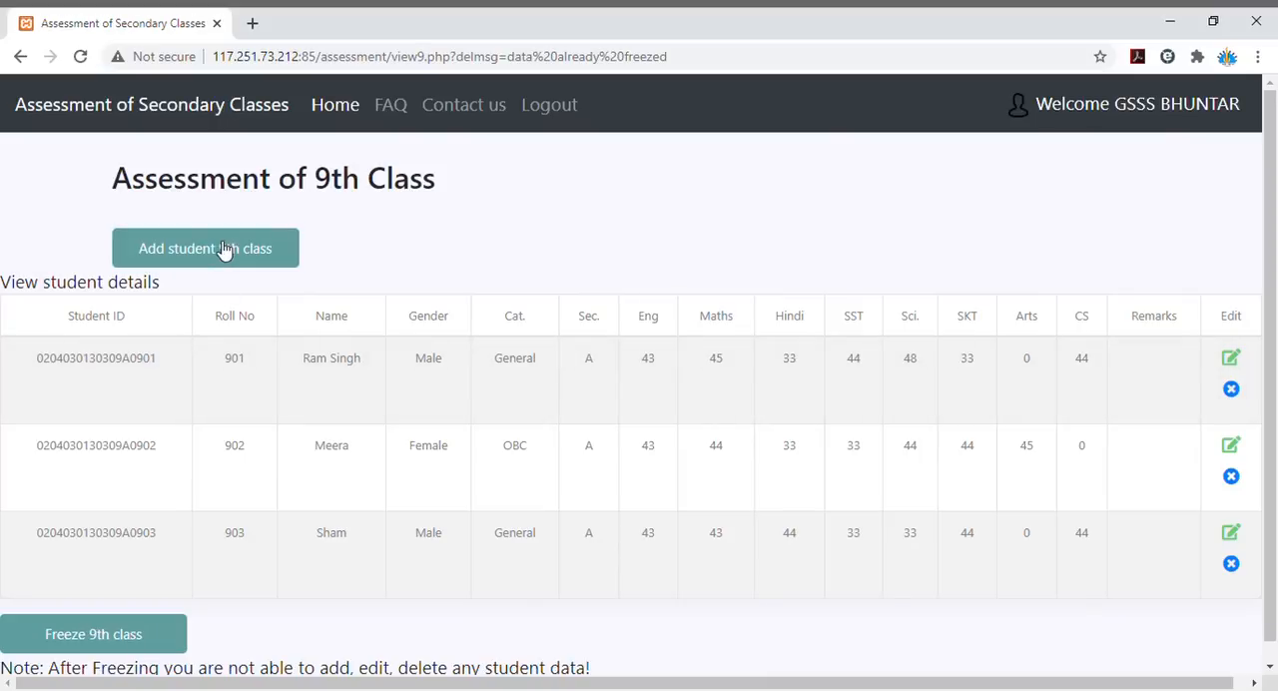
click(226, 250)
click(227, 256)
click(330, 106)
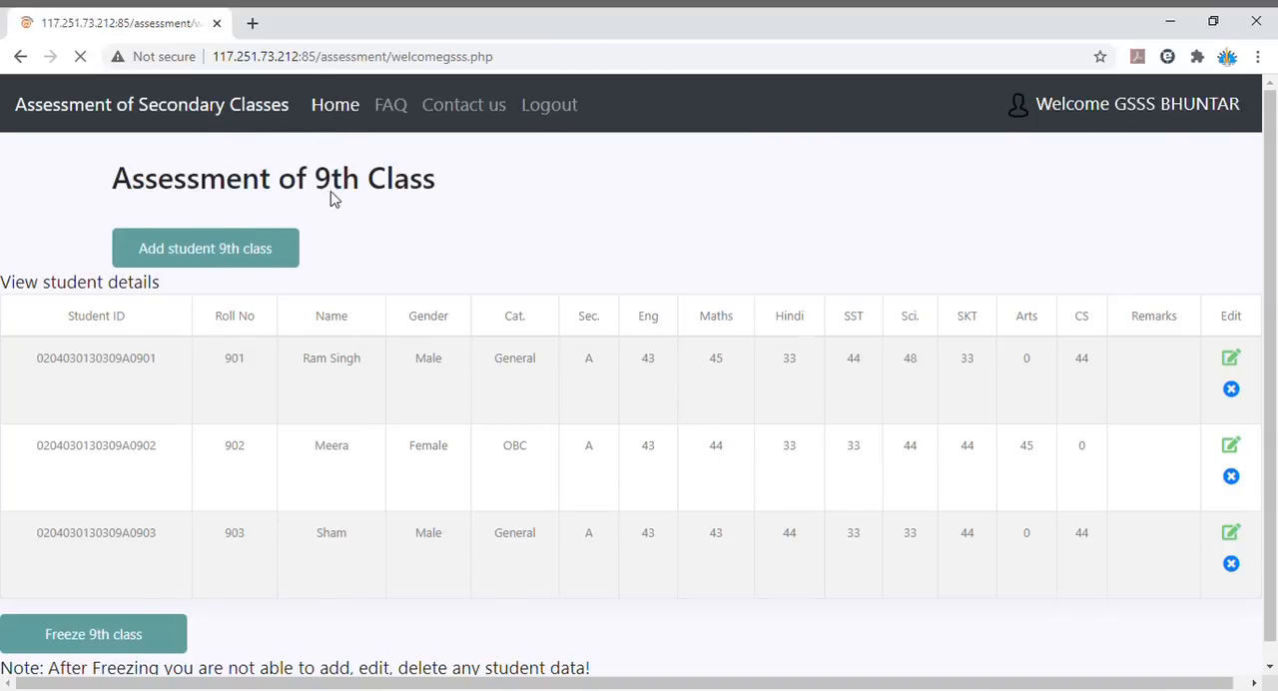